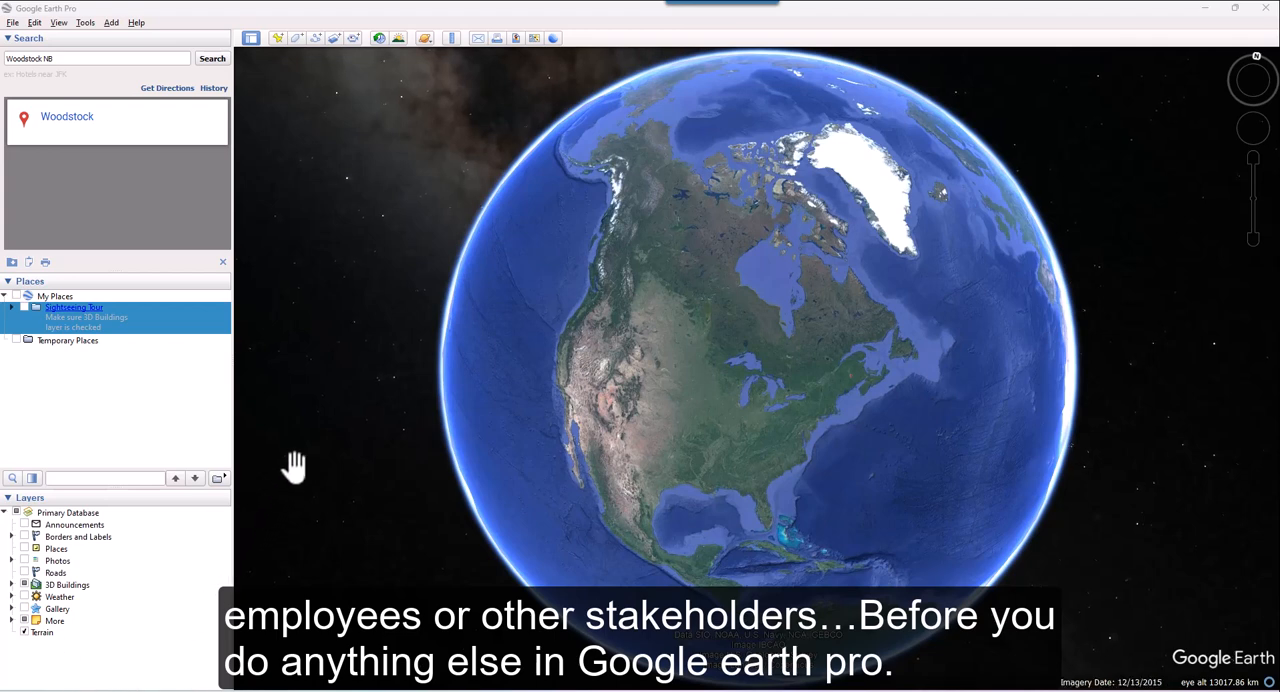
Step: Have latitude and longitude shown in Decimal Degrees in the program's 3D view options
left_click(85, 23)
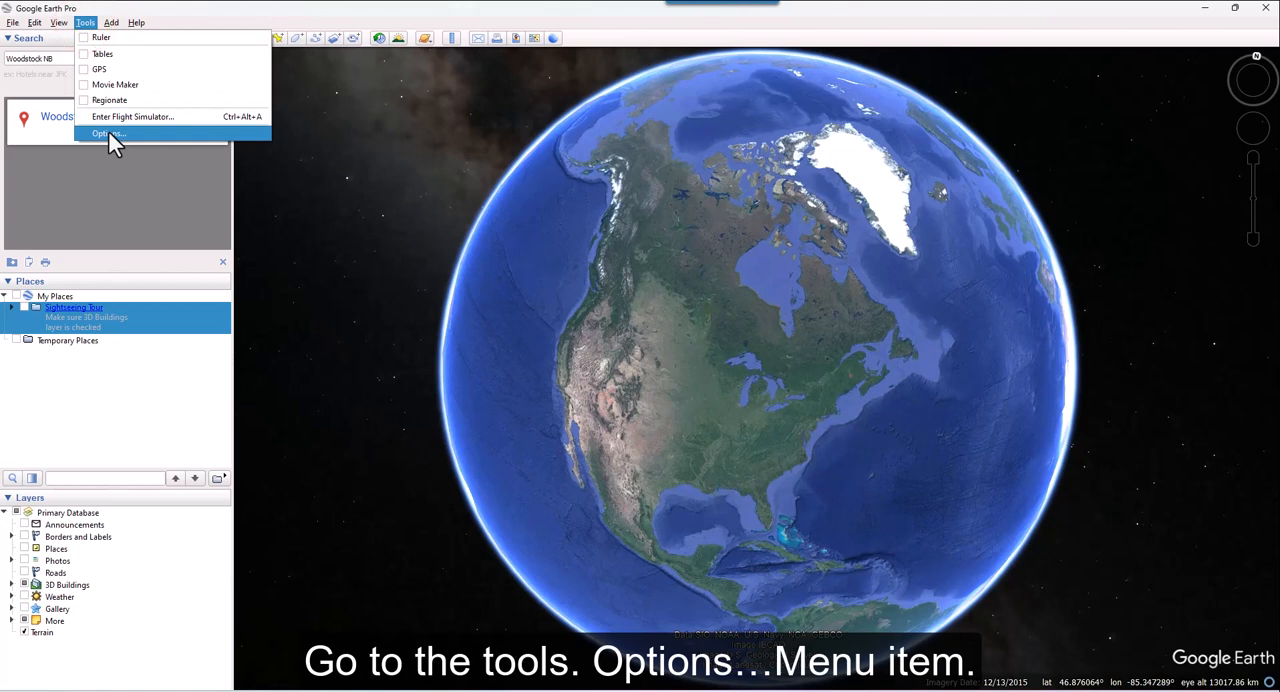
left_click(109, 133)
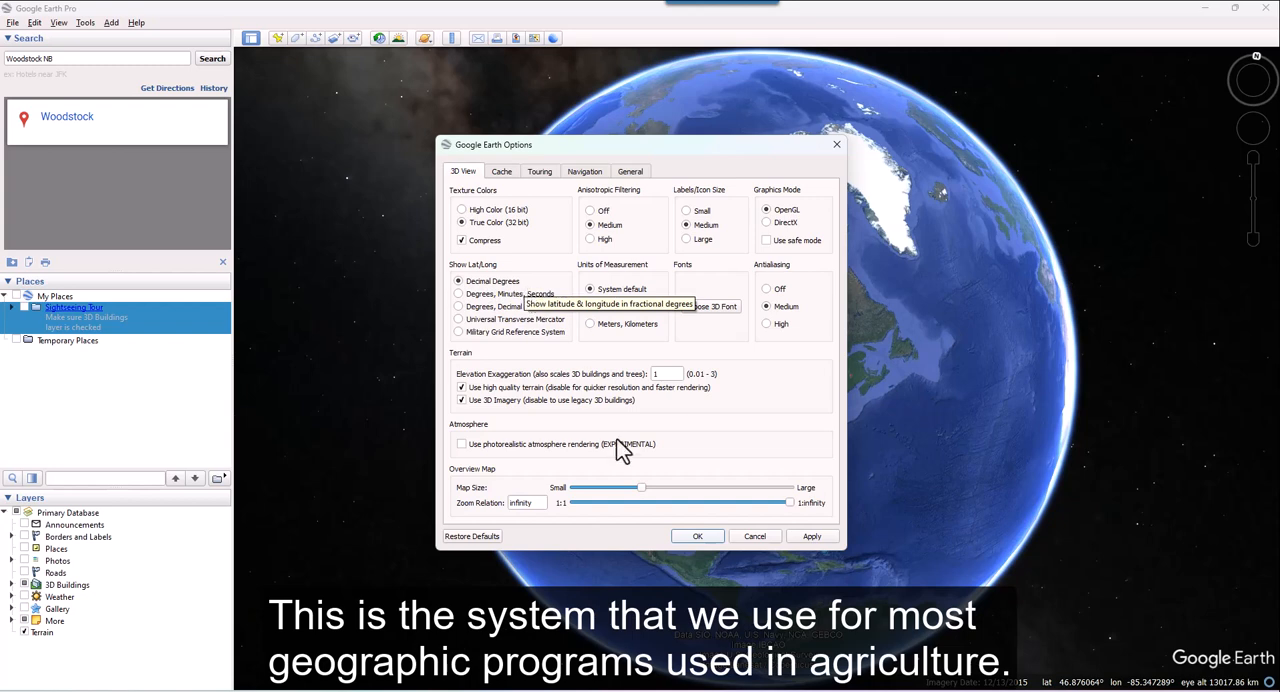
left_click(708, 538)
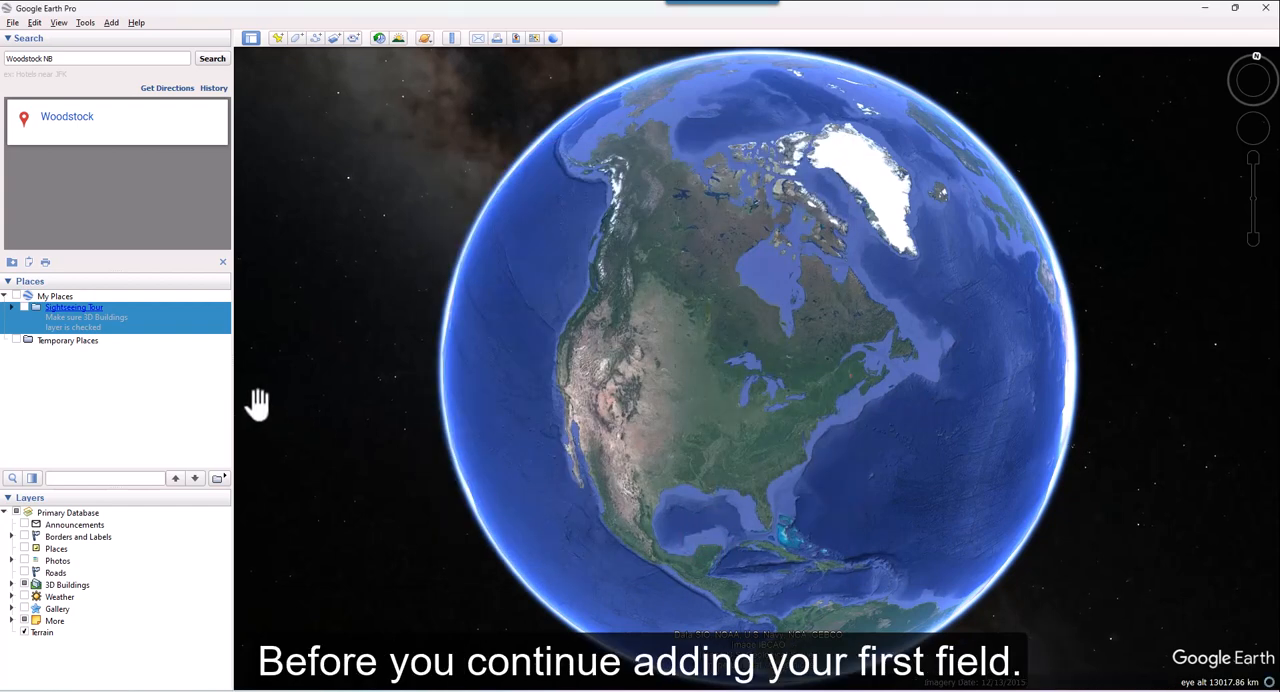
Step: Add a folder named Happy Valley Farms under My Places
left_click(56, 297)
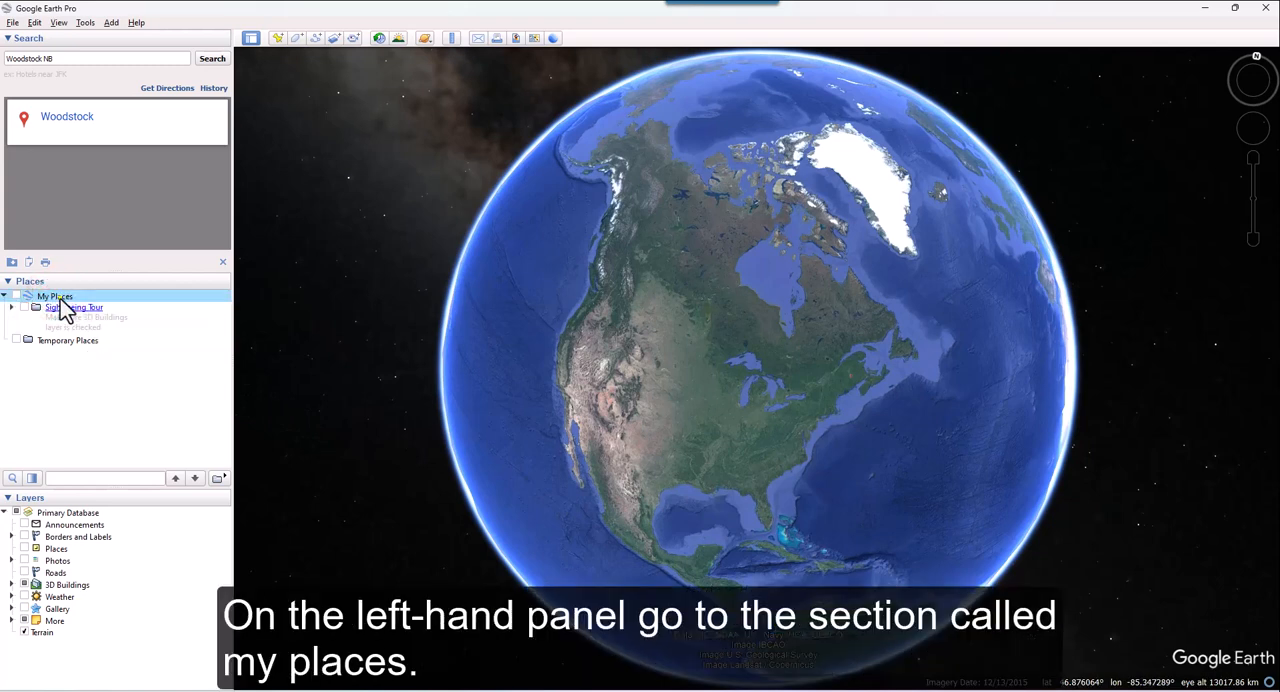
right_click(61, 298)
mouse_move(117, 310)
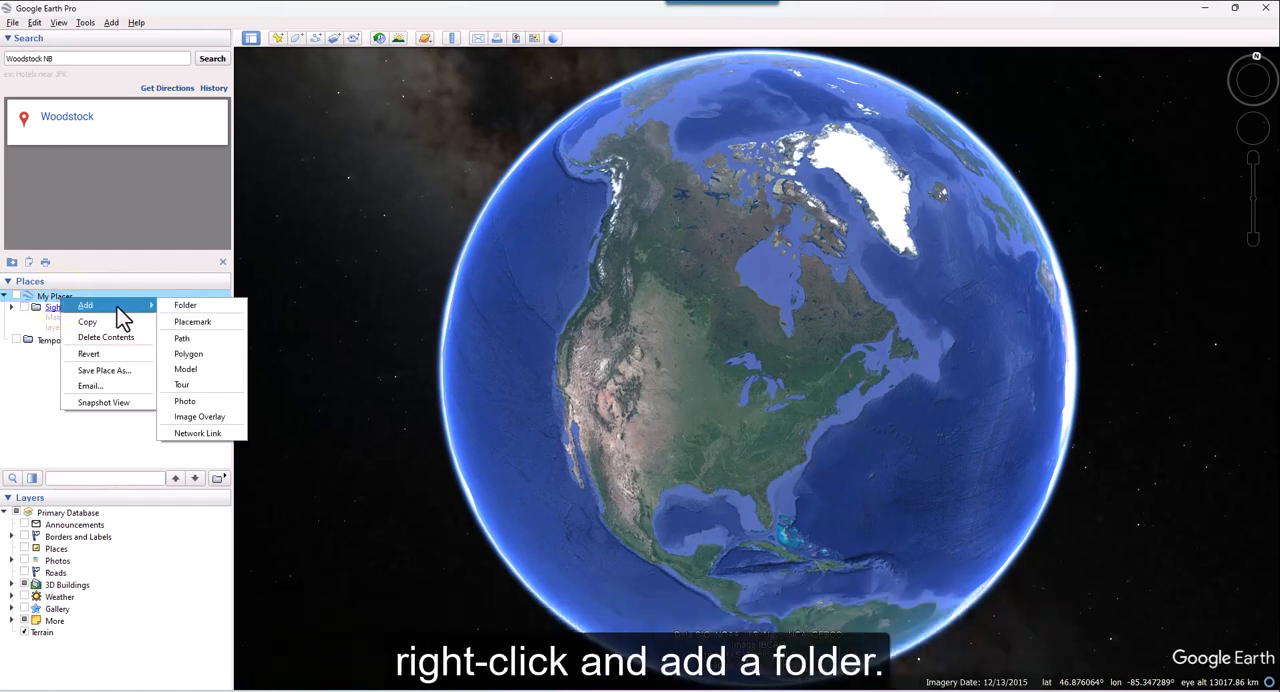
left_click(195, 305)
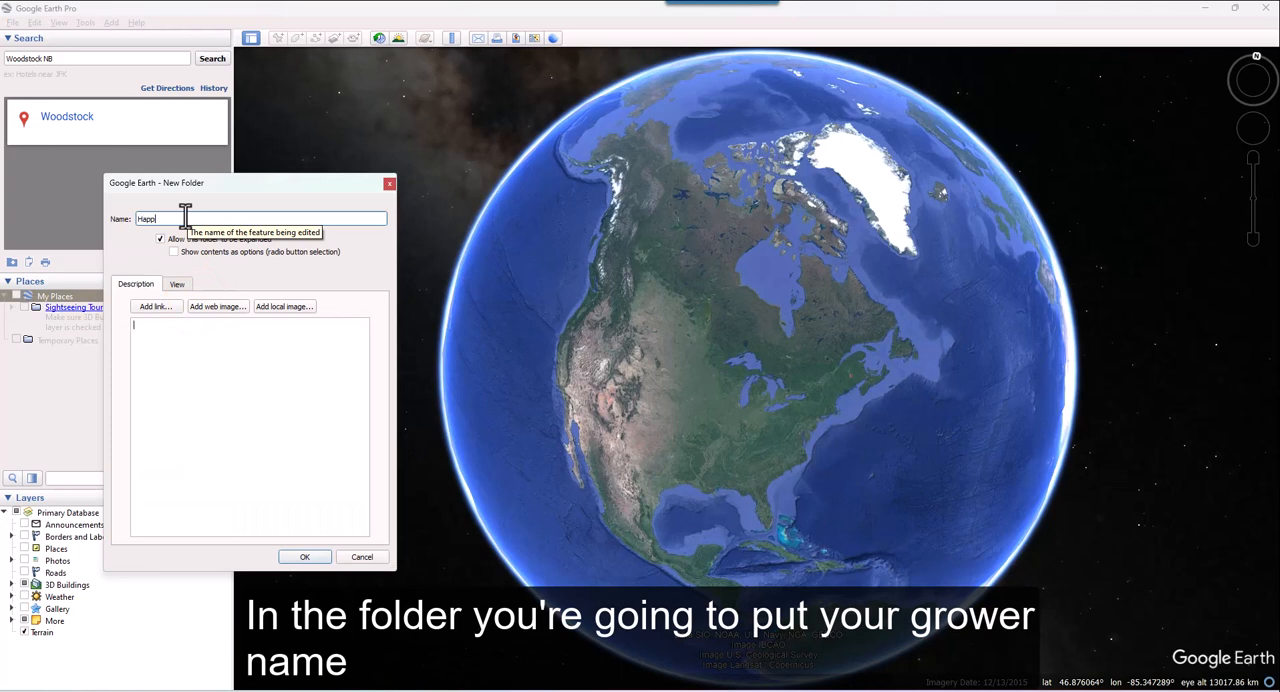
type("Happy Valley Farms")
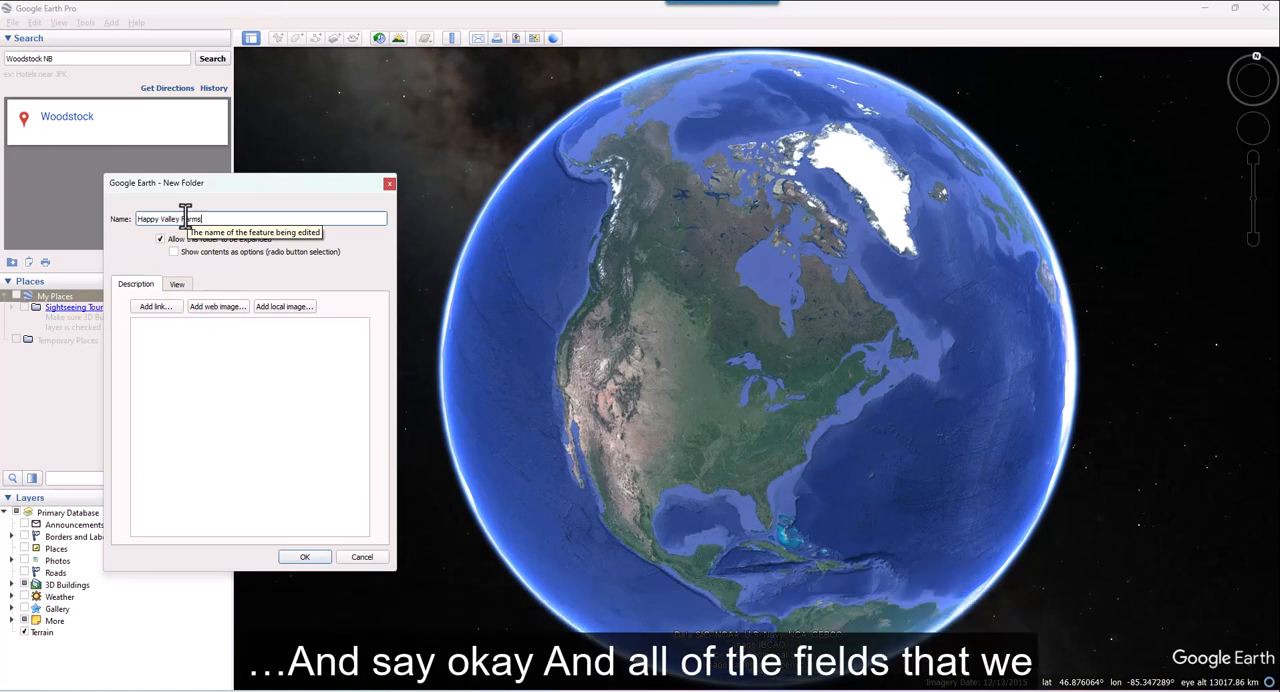
left_click(318, 558)
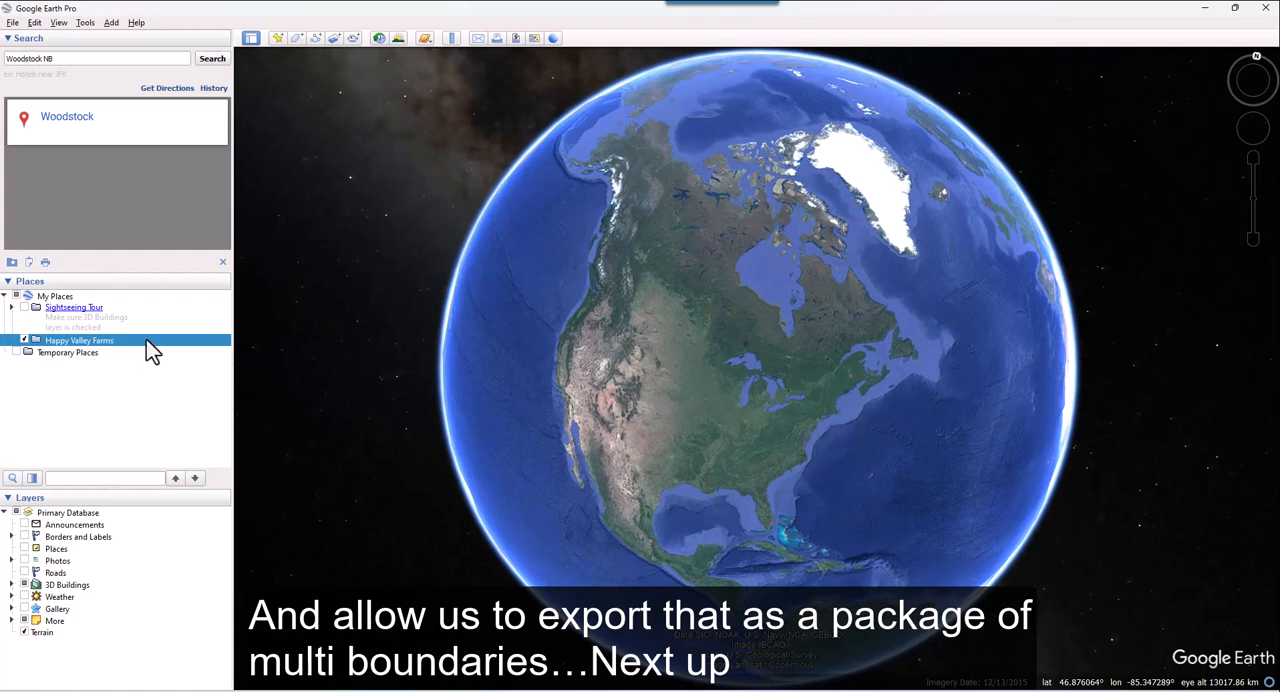
Step: Fly to Woodstock NB and locate the isolated tan field surrounded by forest northwest of the town
left_click(86, 62)
left_click_drag(86, 59, 12, 70)
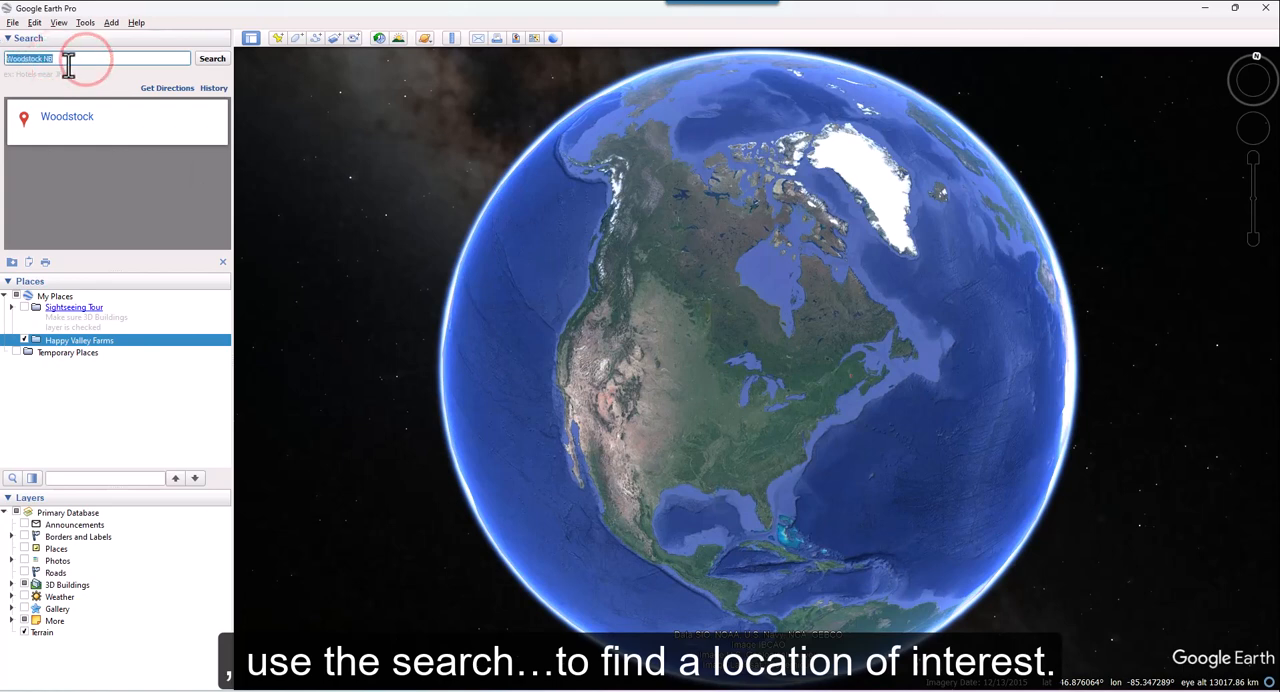
left_click(211, 59)
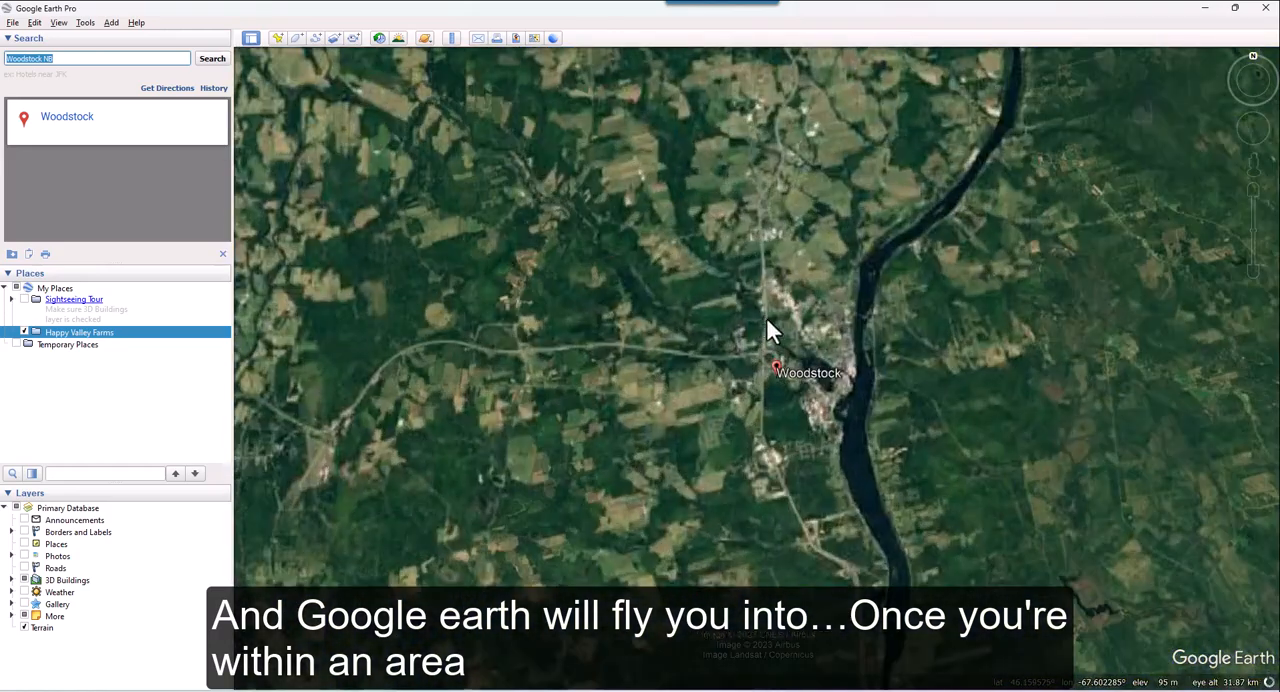
left_click(761, 312)
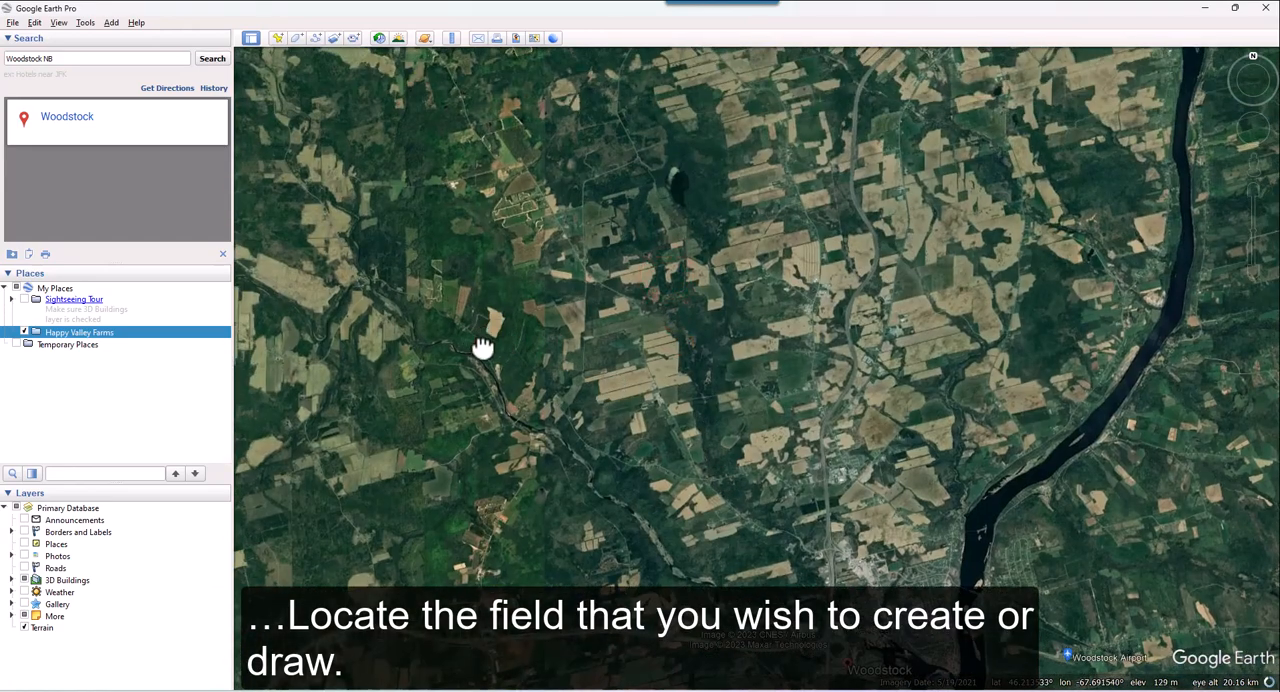
mouse_move(480, 346)
left_mouse_down()
mouse_move(534, 349)
mouse_move(578, 408)
left_mouse_up()
scroll(548, 346, "up", 5)
scroll(577, 410, "up", 1)
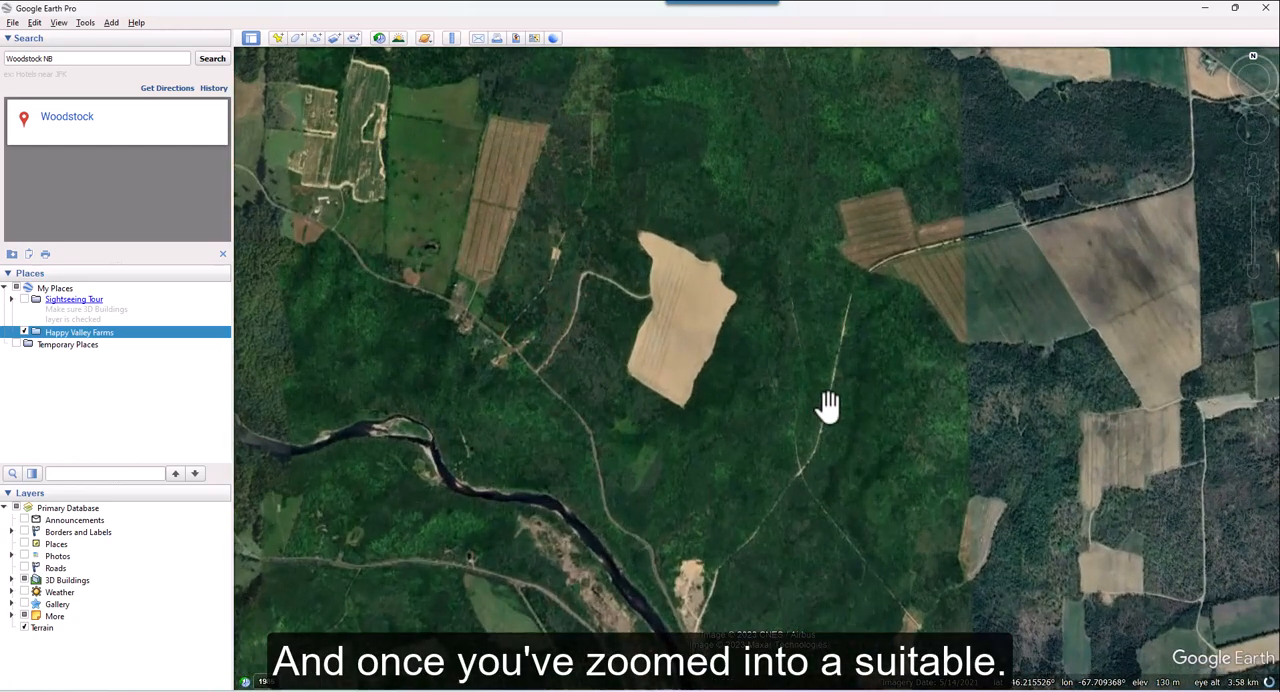
left_click_drag(828, 407, 717, 437)
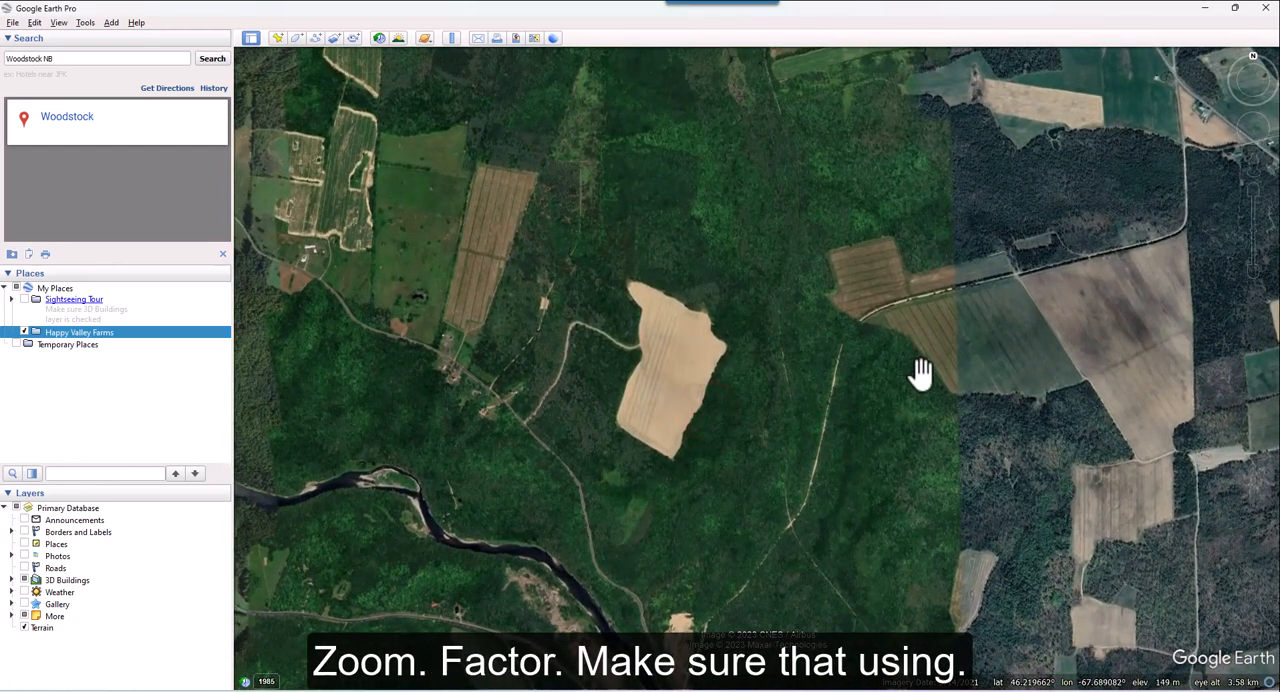
Step: Set the map to look straight down and reset it to north, with the tan field centred and enlarged
mouse_move(1256, 100)
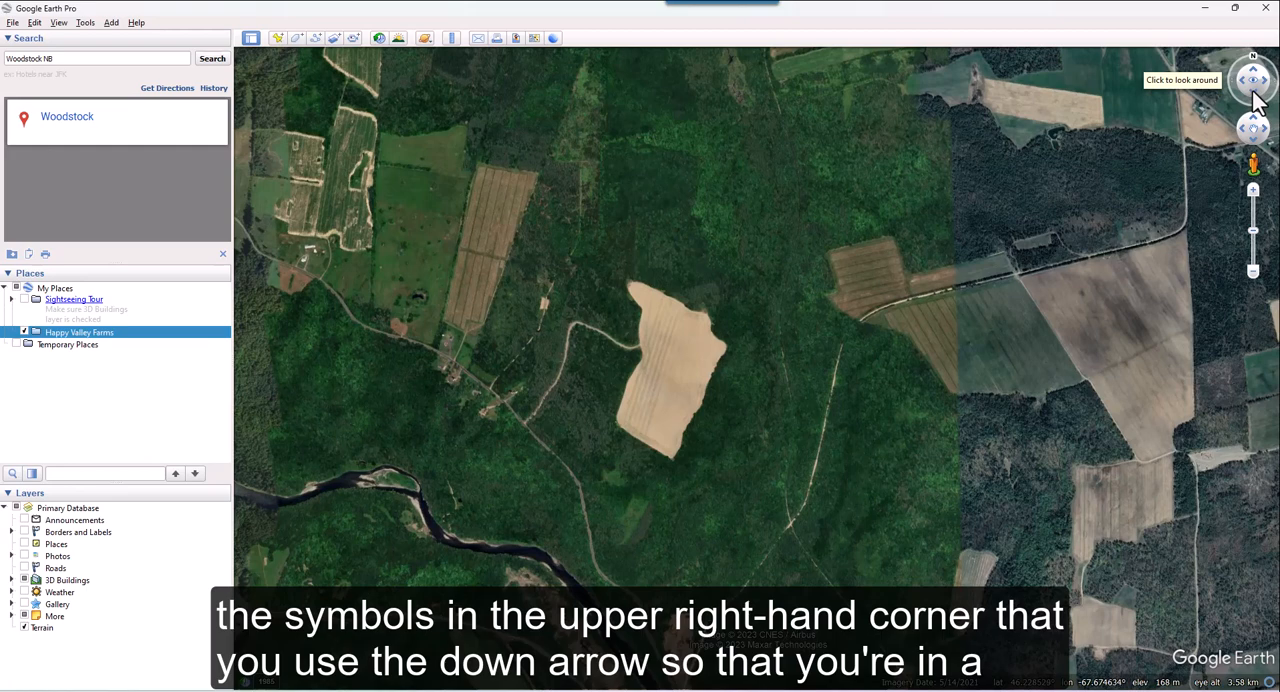
left_click(1256, 100)
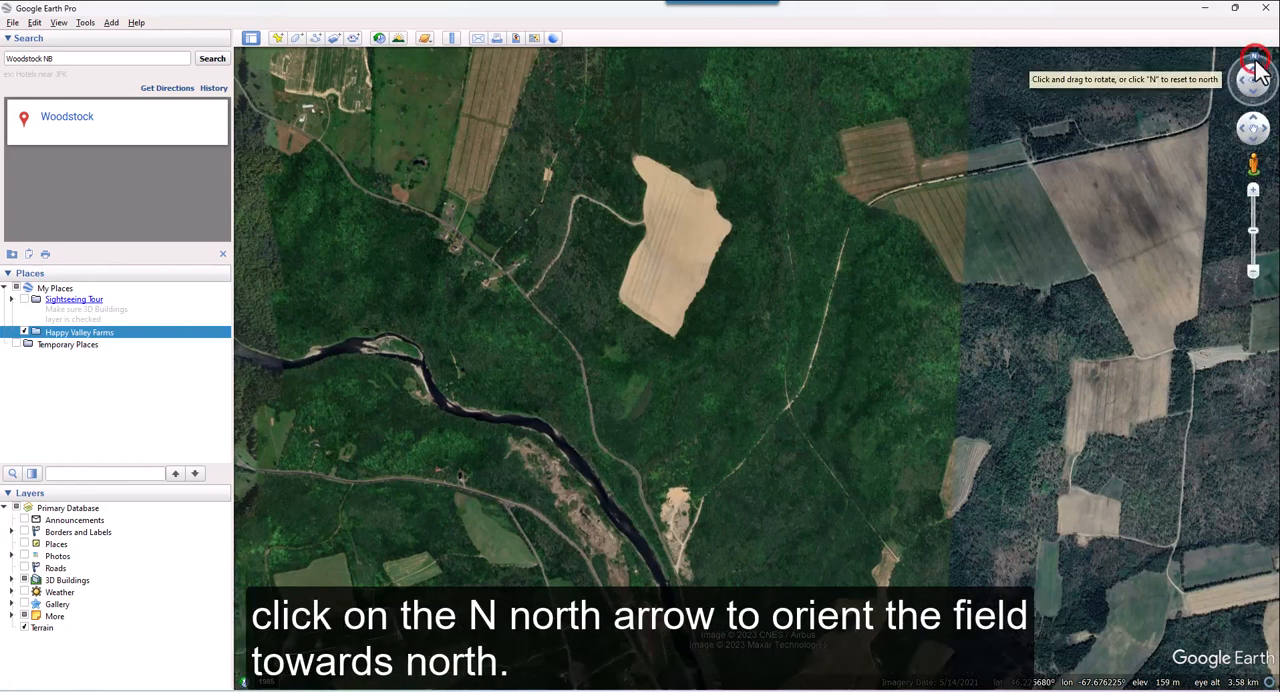
left_click(1257, 62)
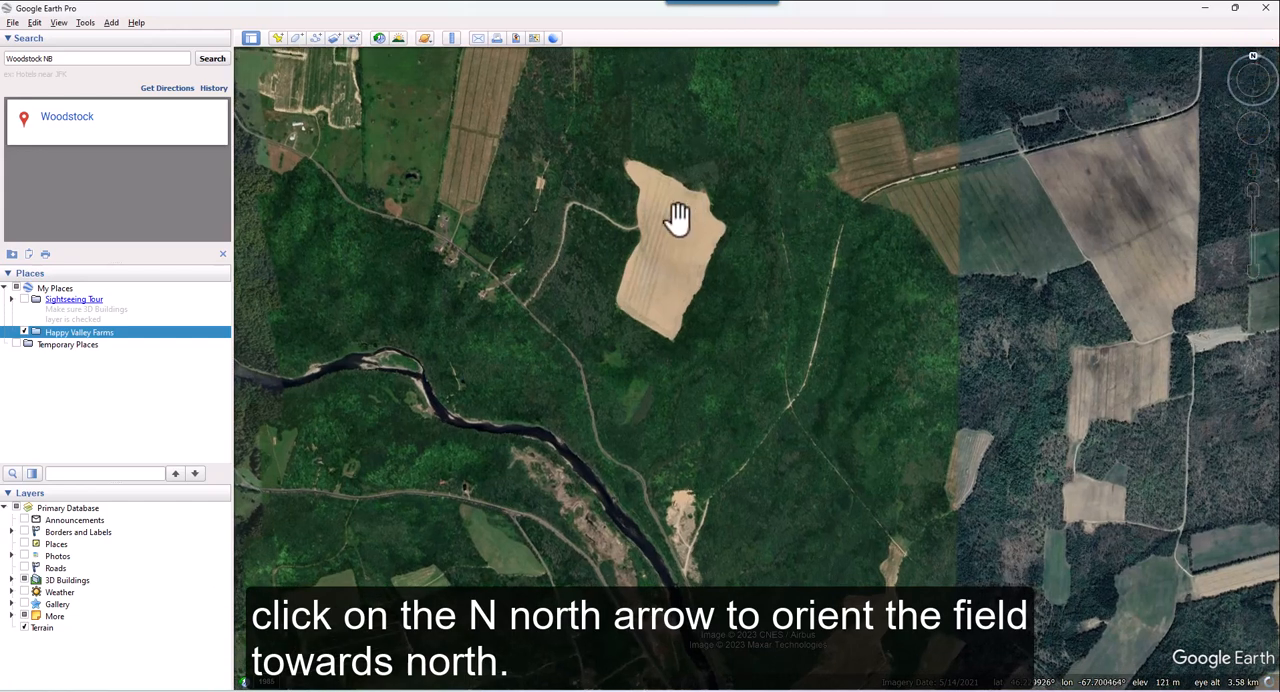
left_click_drag(677, 215, 672, 311)
scroll(672, 311, "up", 2)
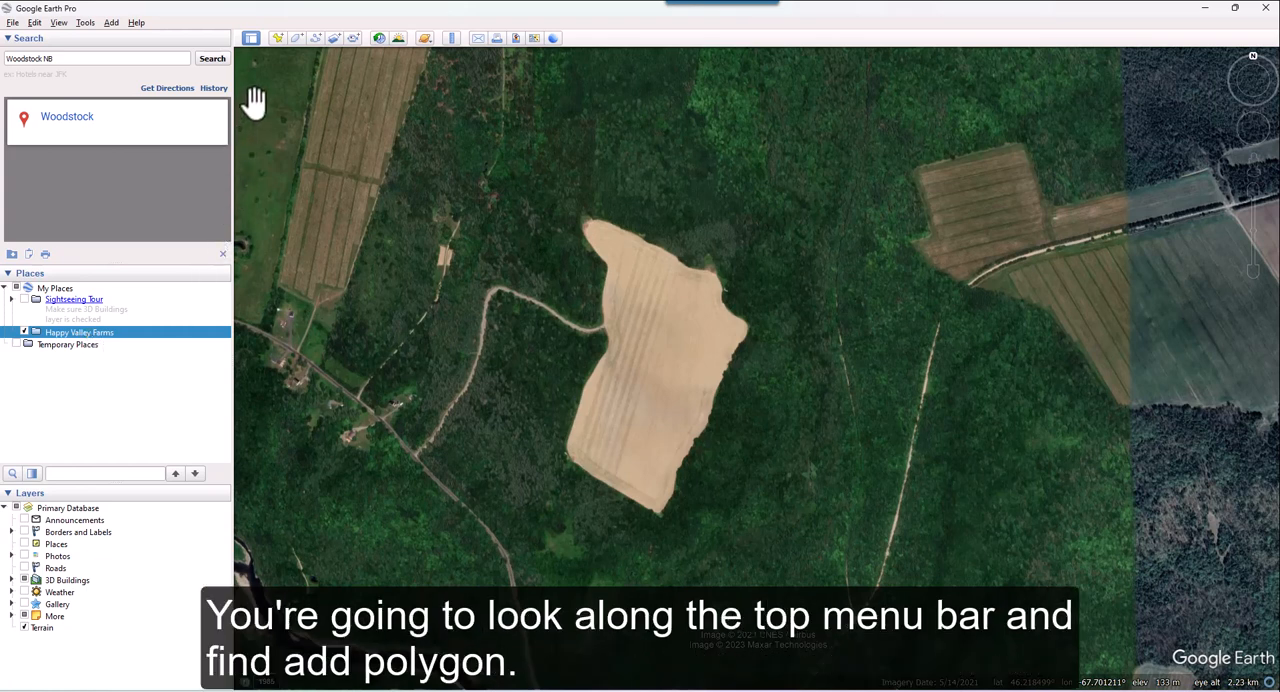
Step: Start a new polygon and trace the tan field's perimeter clockwise from its northwest tip back around to the starting point
left_click(298, 38)
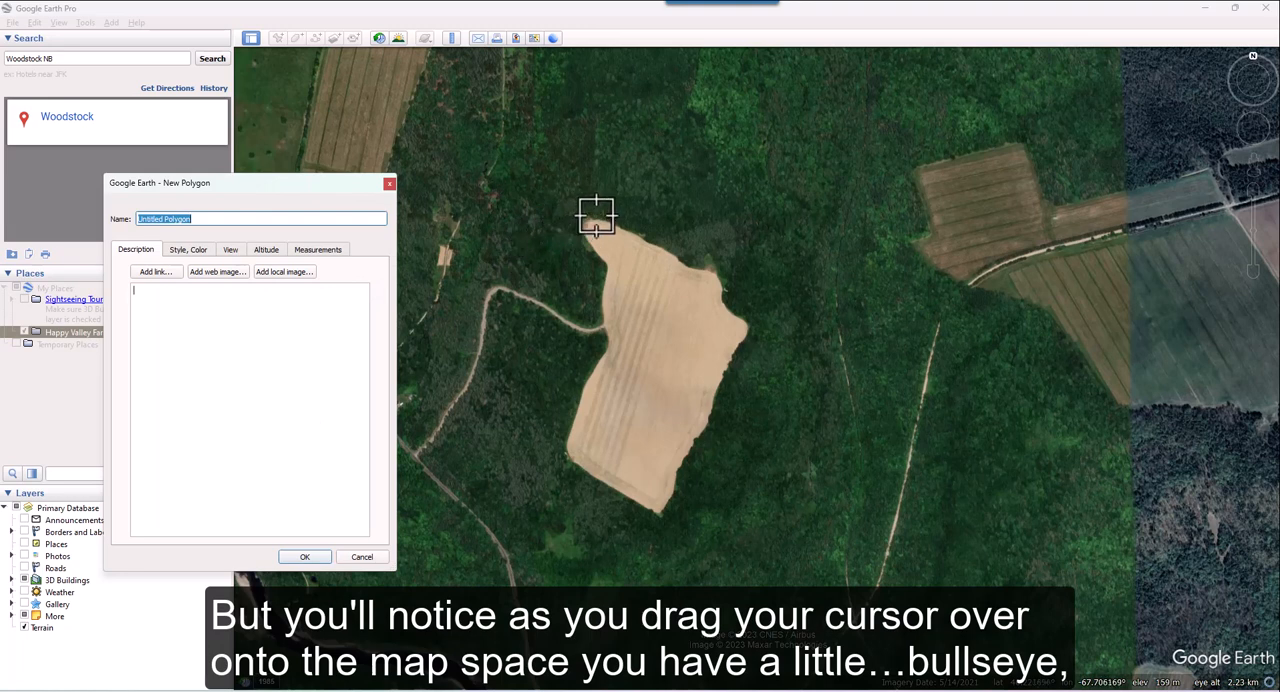
left_click(596, 220)
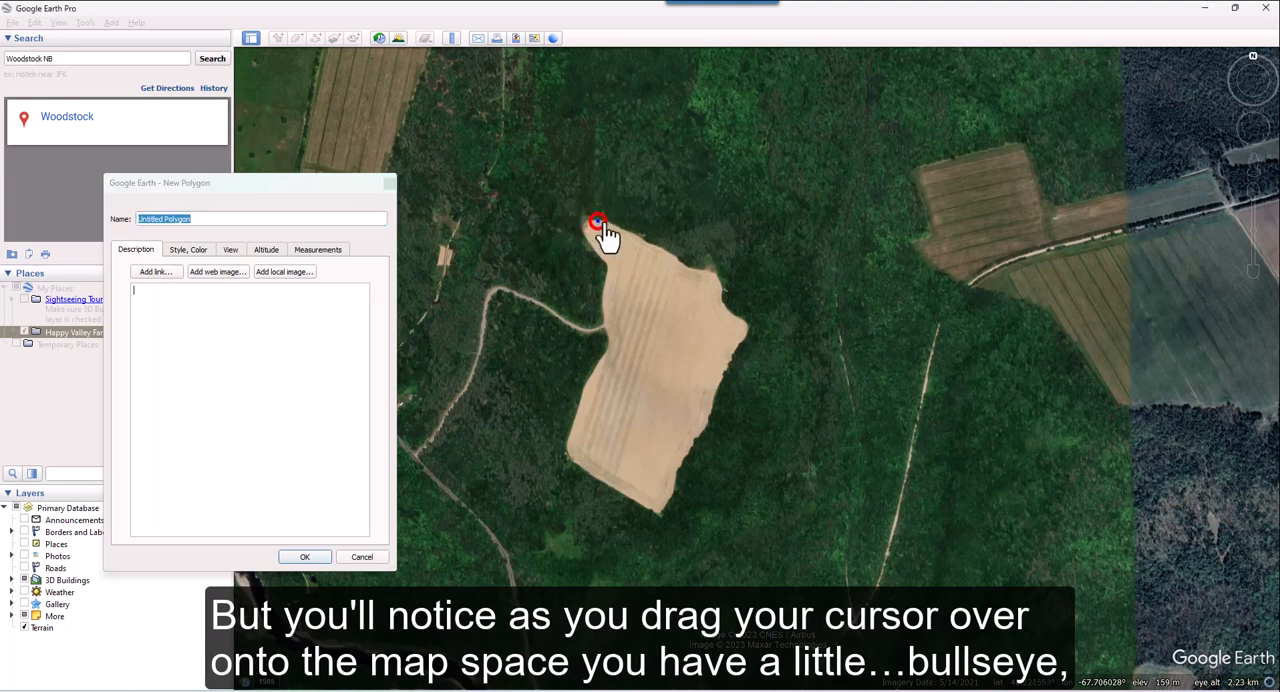
left_click(622, 230)
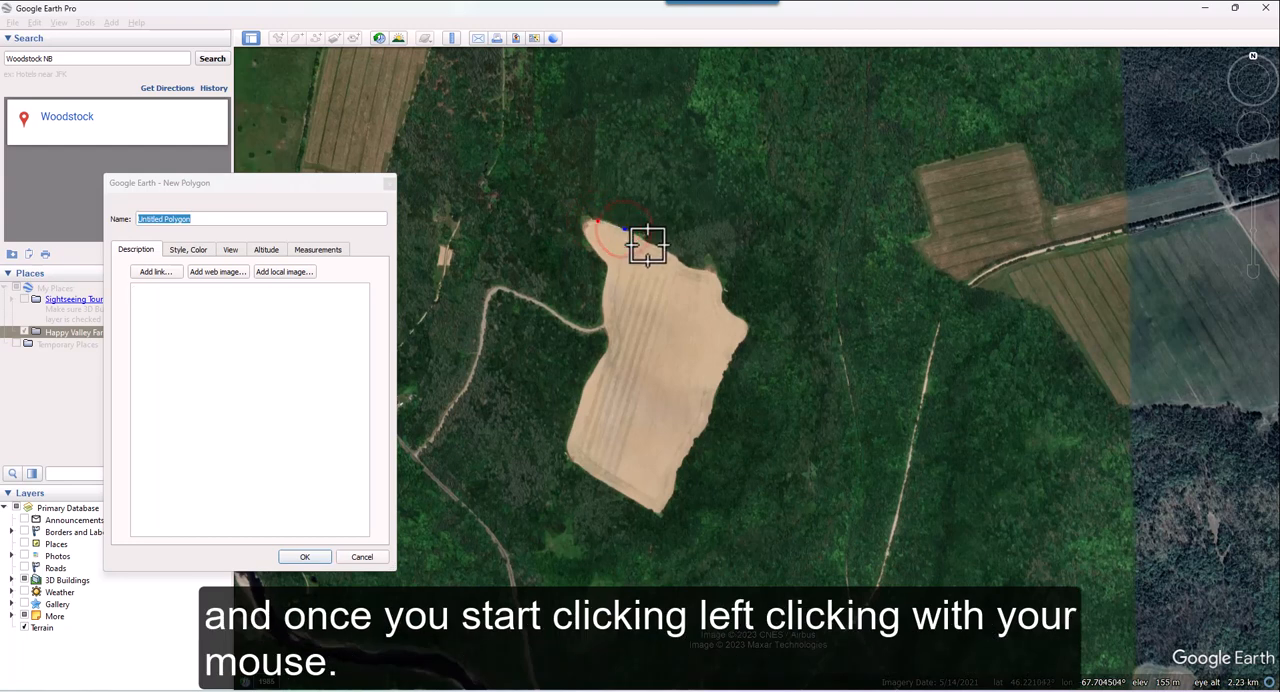
left_click(648, 245)
left_click(671, 254)
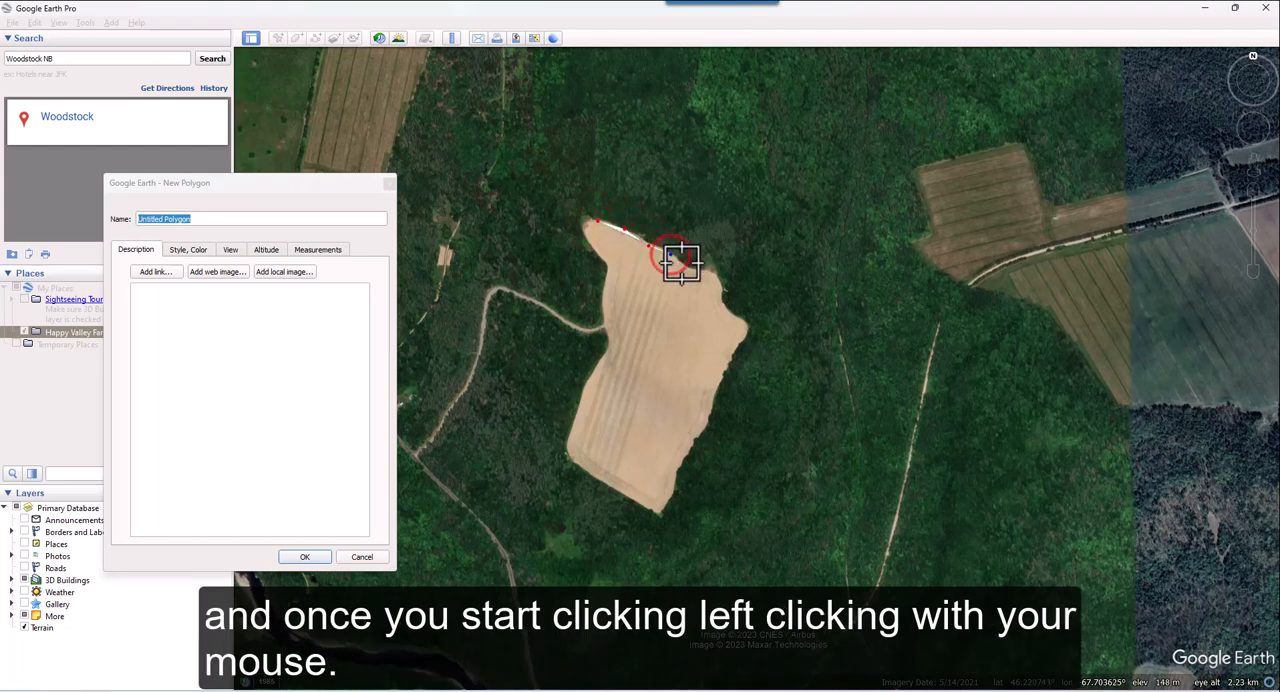
left_click(700, 270)
left_click(711, 273)
left_click(716, 277)
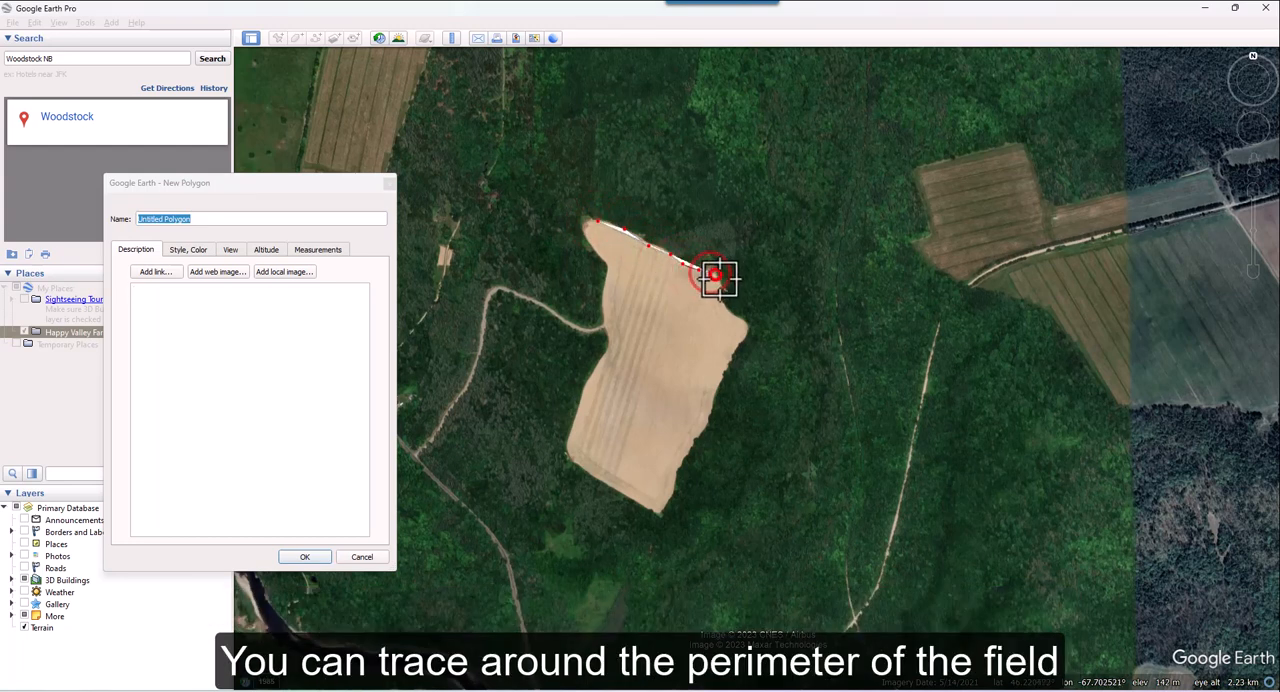
left_click(722, 285)
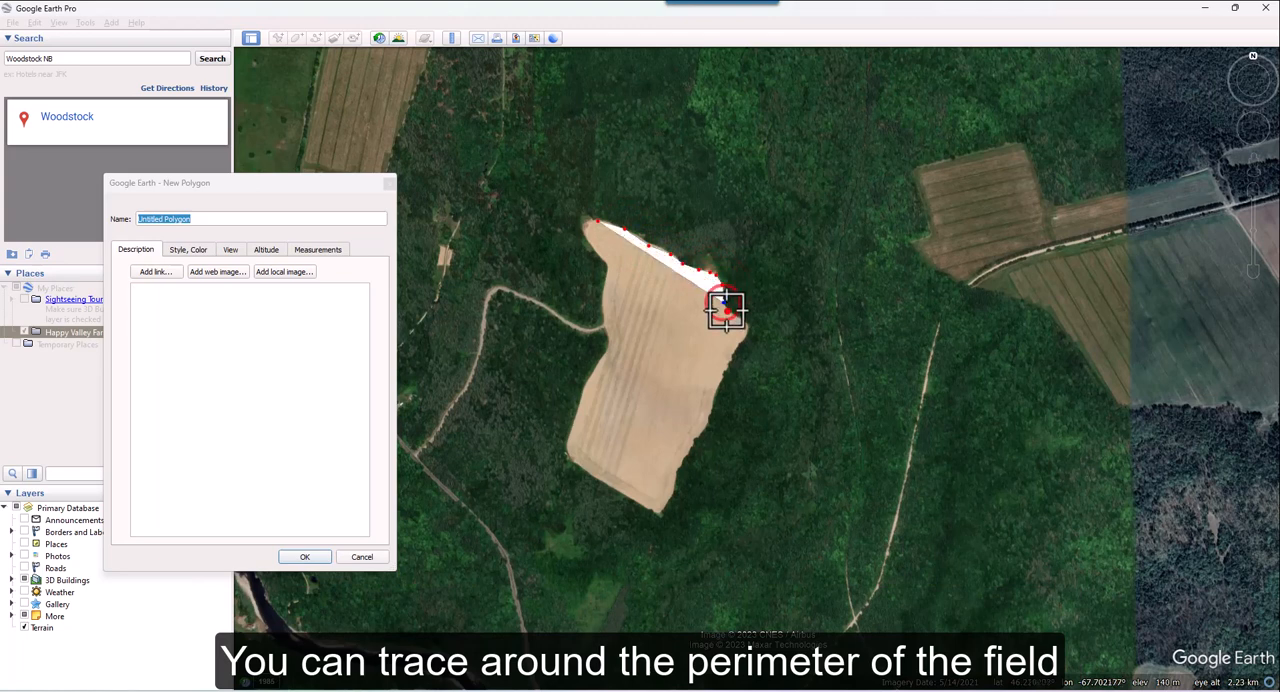
left_click(726, 308)
left_click(741, 320)
left_click(745, 341)
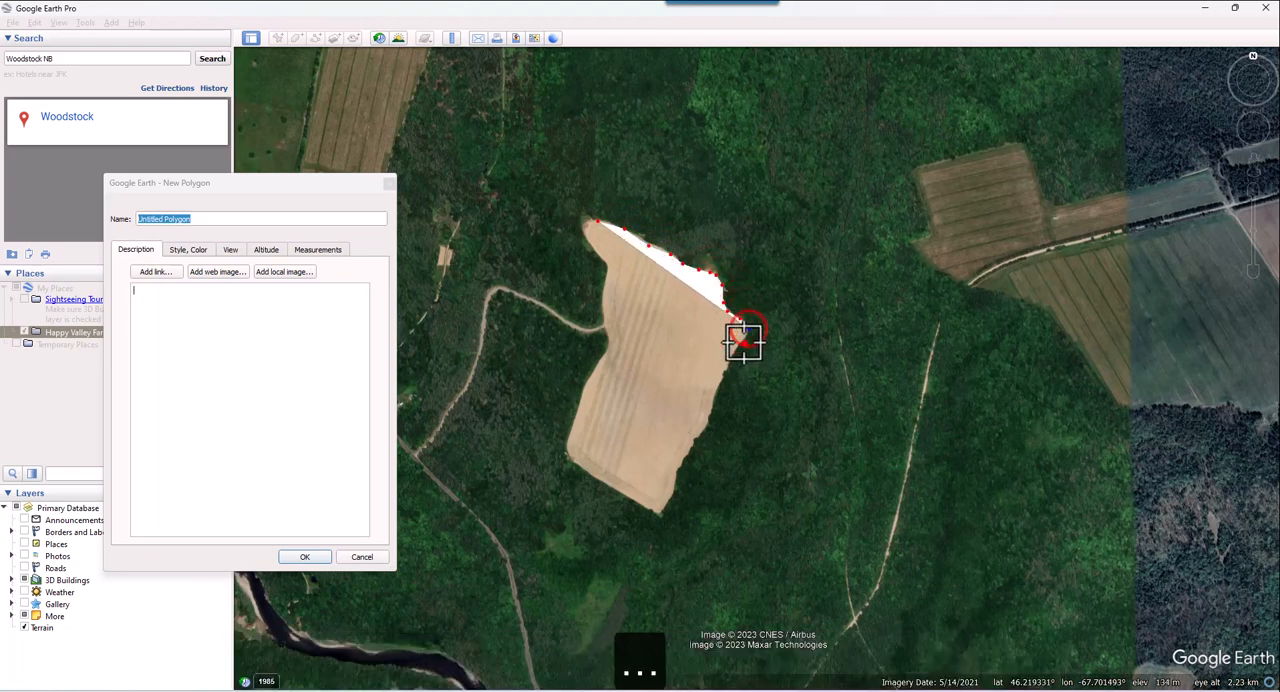
left_click(733, 362)
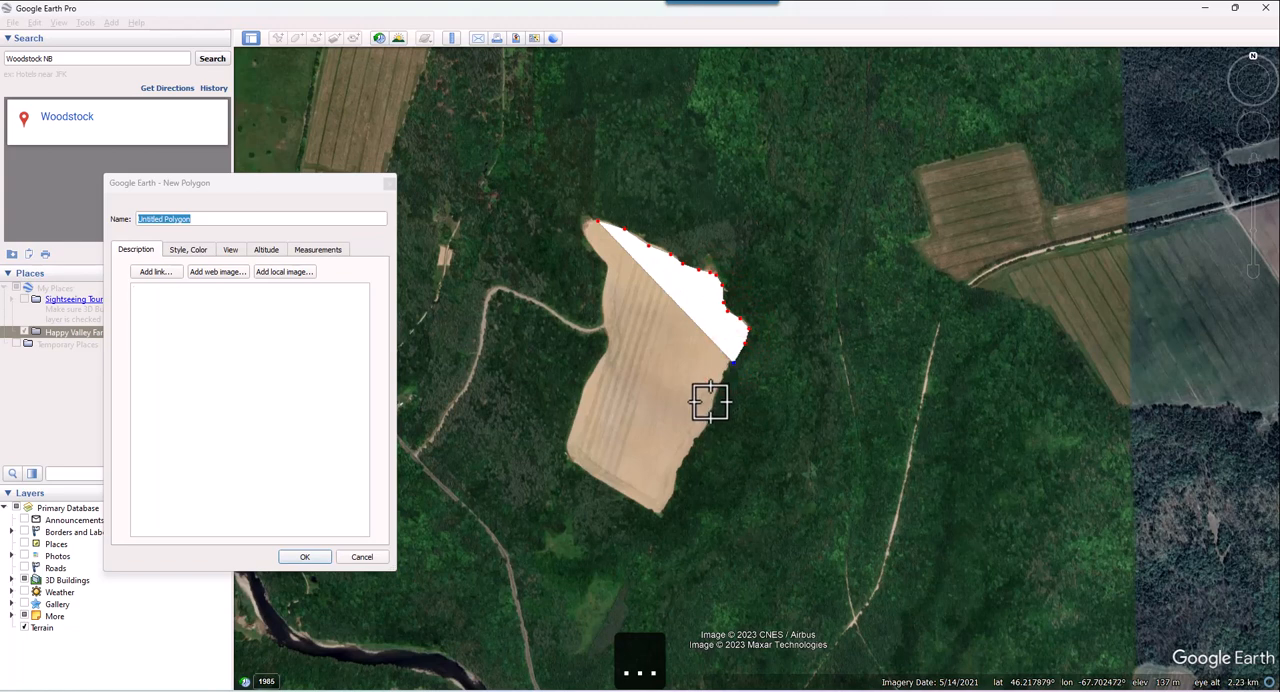
left_click(710, 402)
left_click(710, 419)
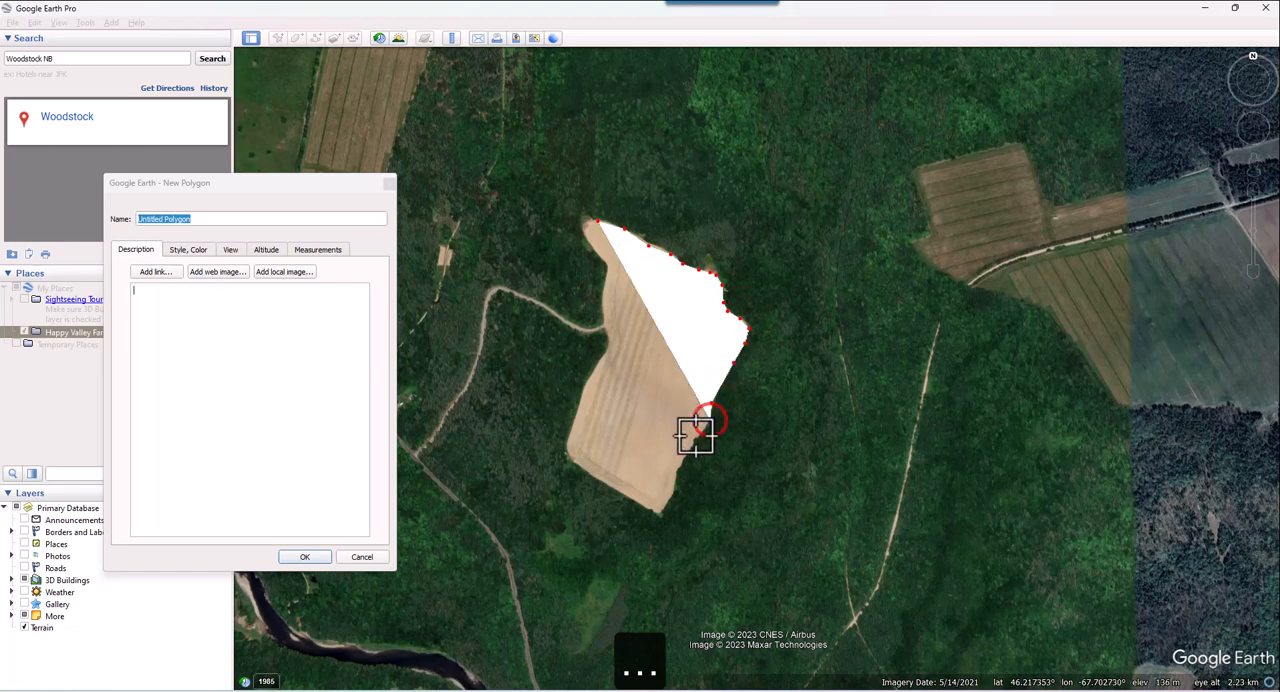
left_click(695, 440)
left_click(688, 455)
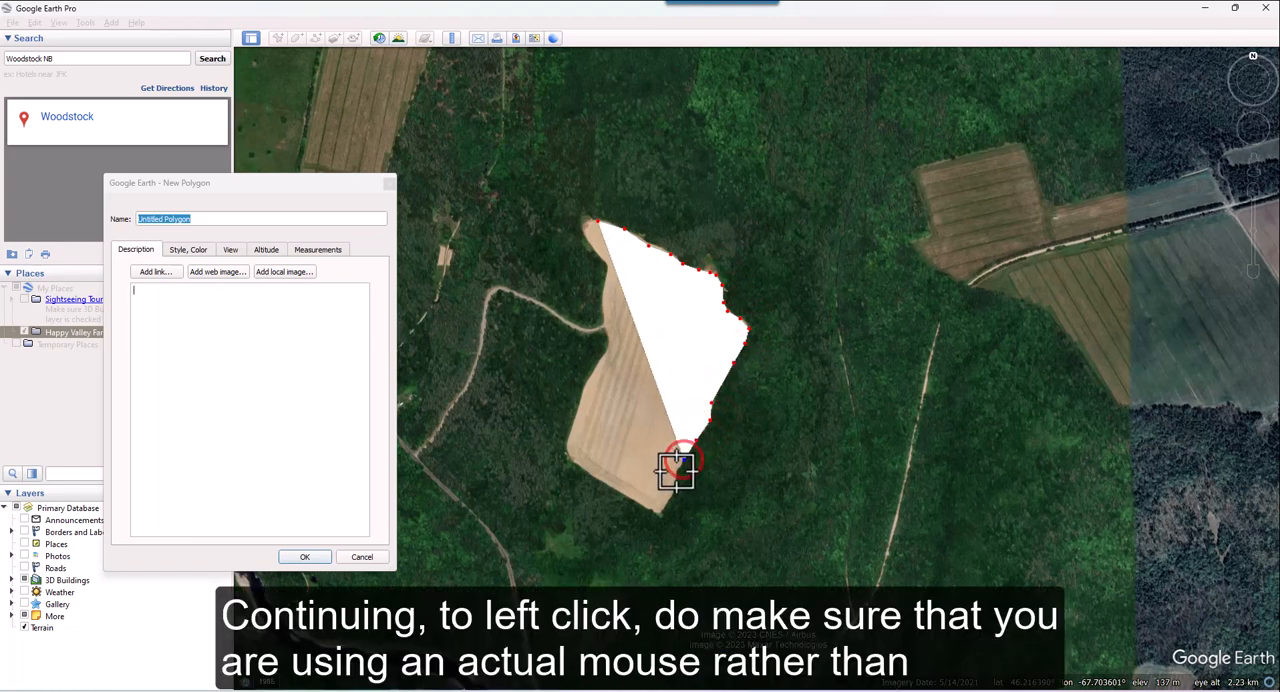
left_click(676, 470)
left_click(673, 487)
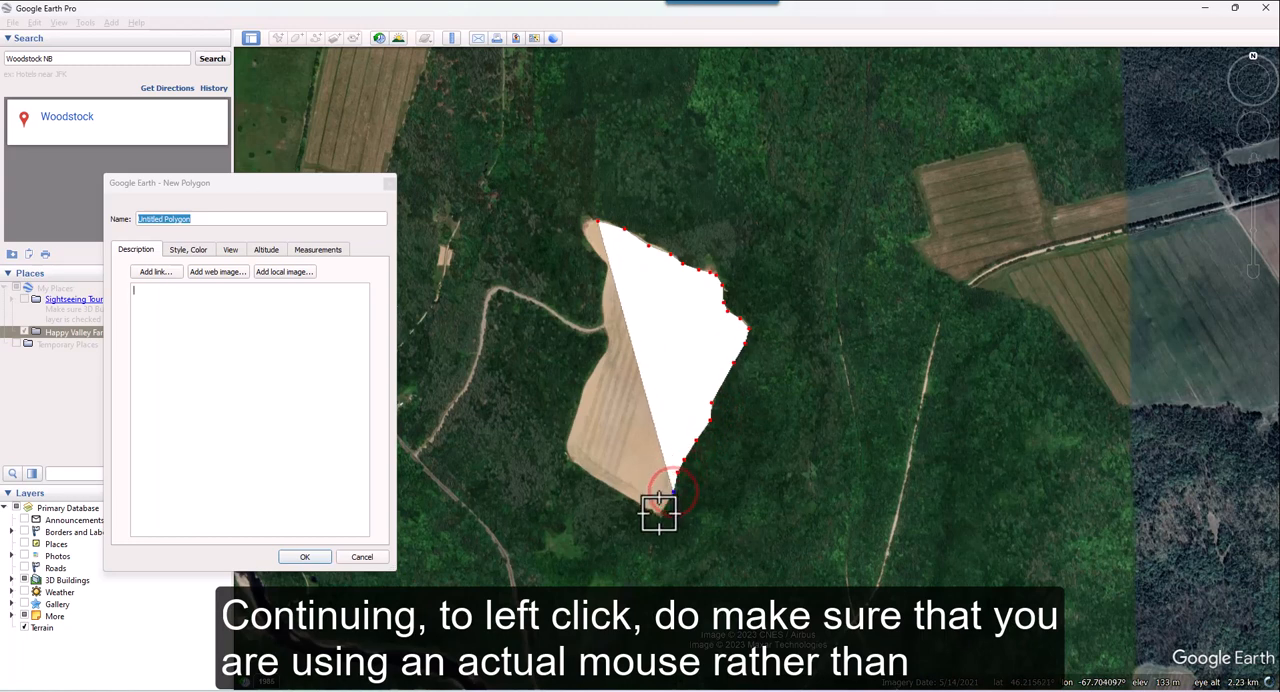
left_click(659, 515)
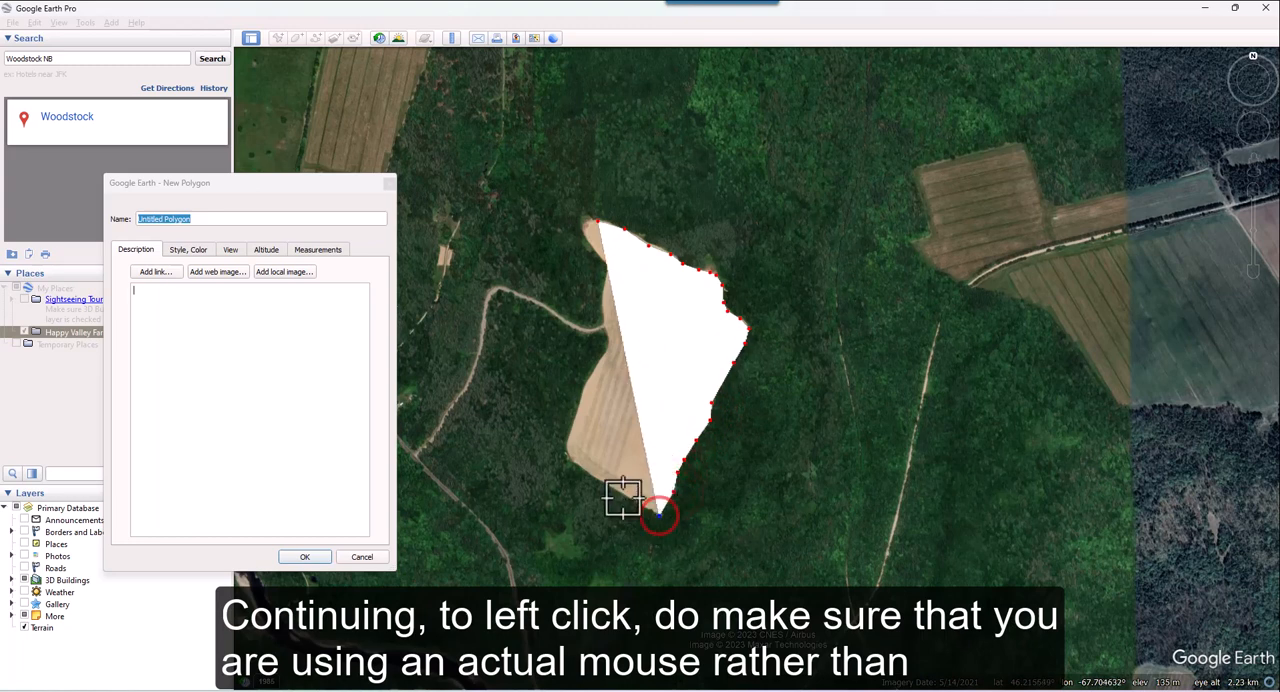
left_click(621, 493)
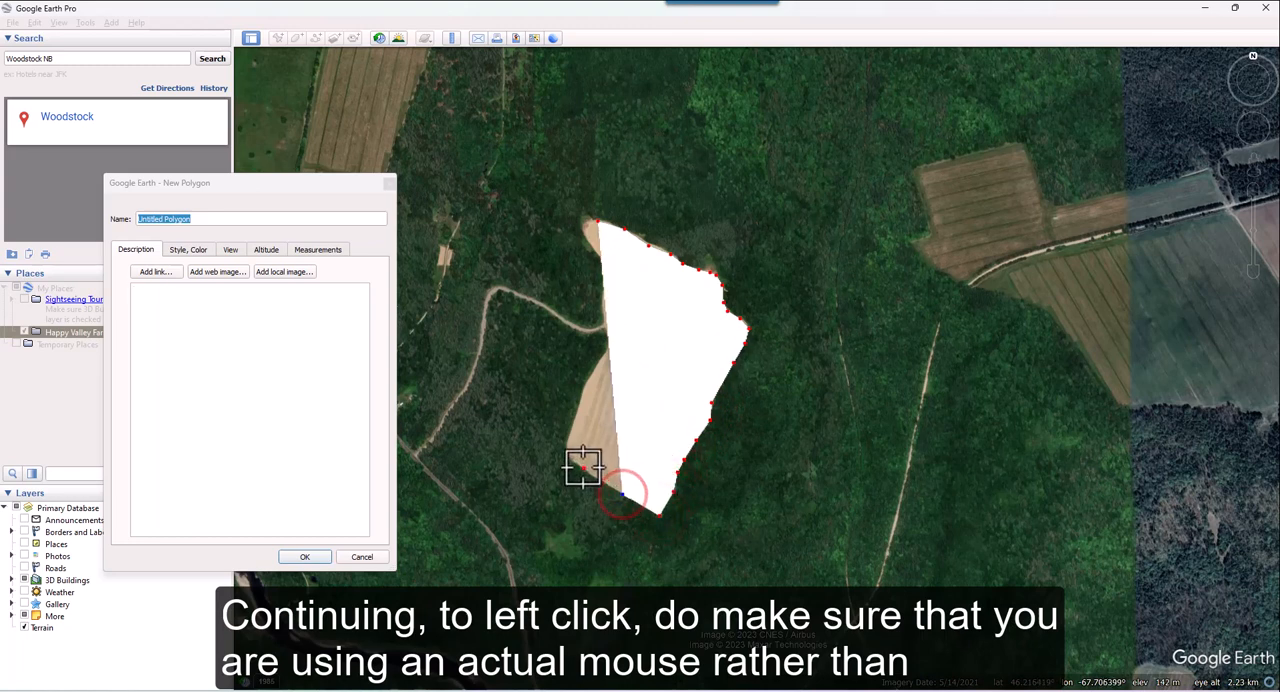
left_click(568, 455)
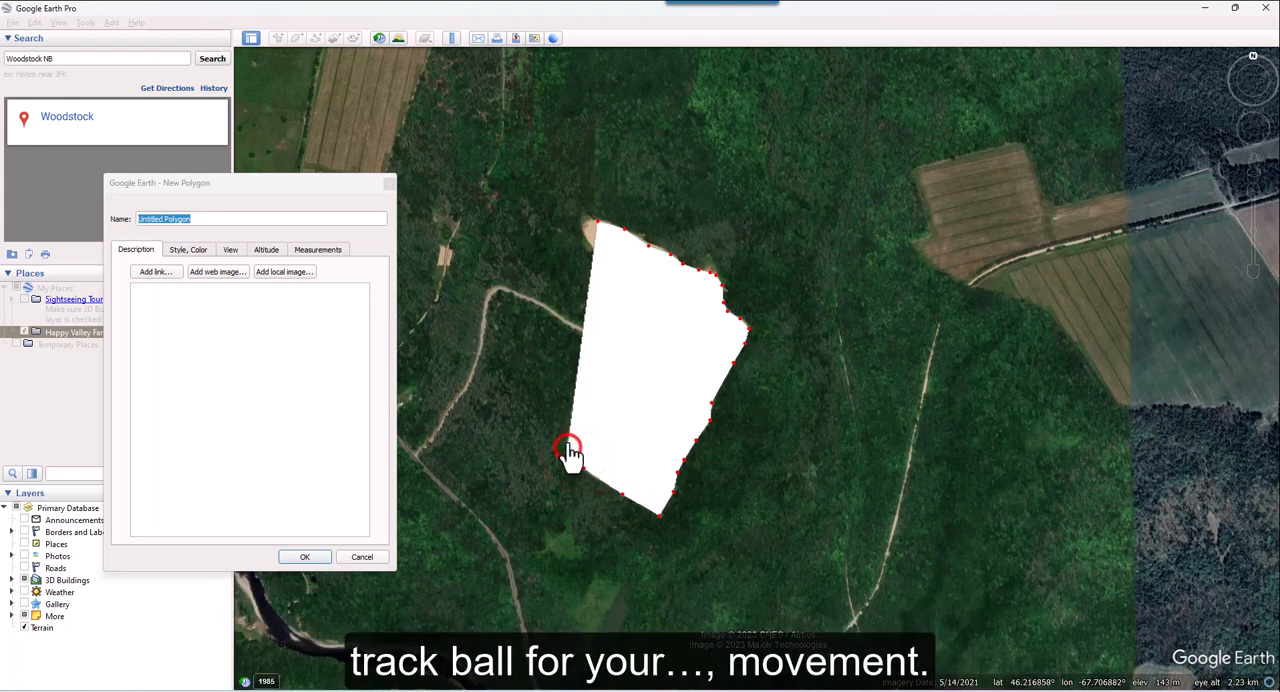
left_click(625, 292)
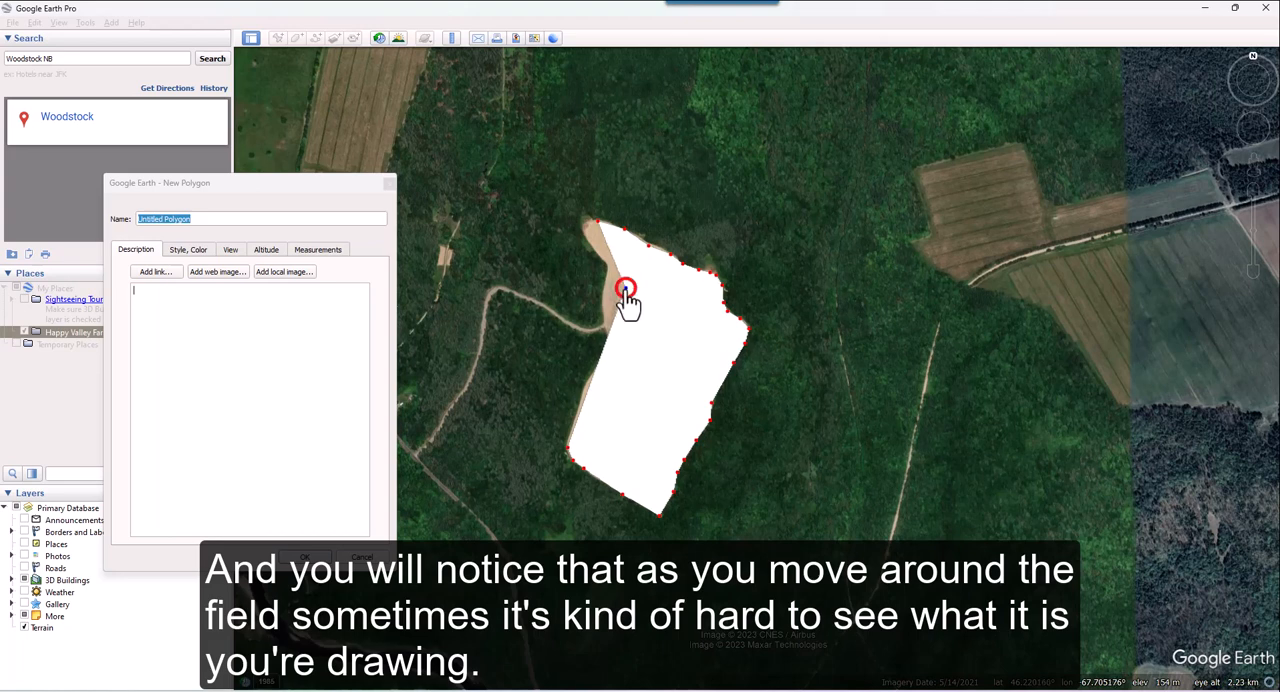
left_click_drag(625, 290, 590, 223)
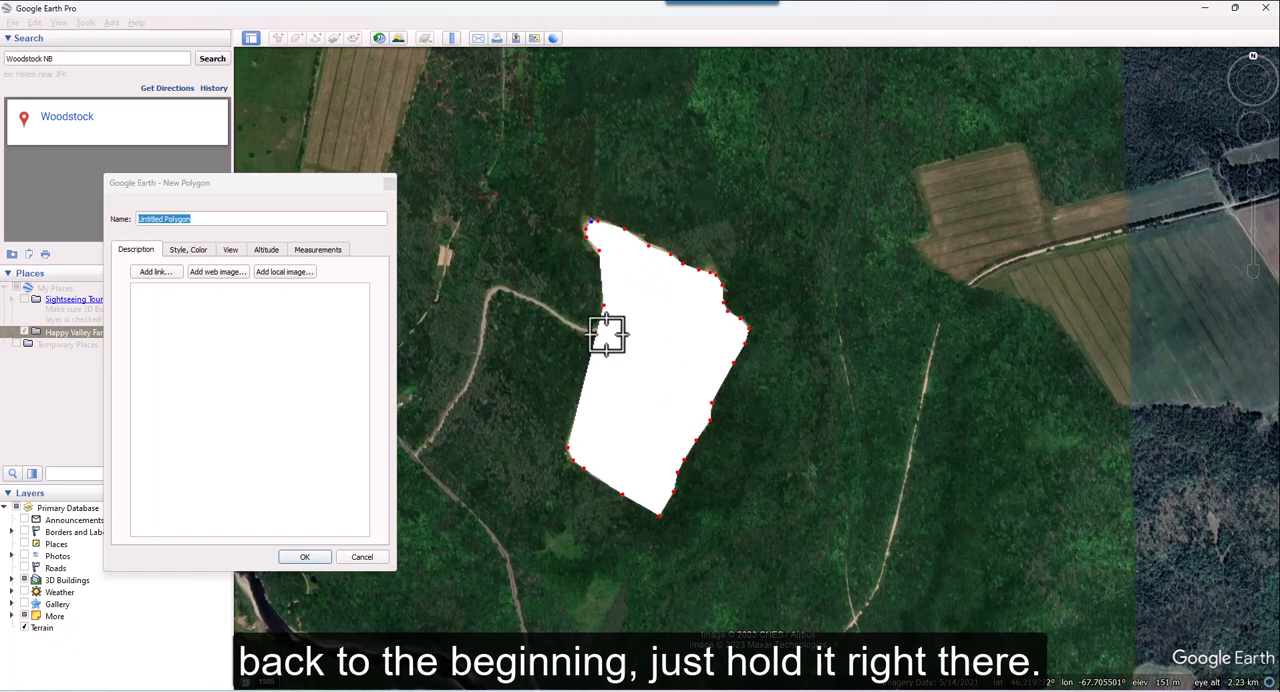
Step: Fine-tune the new polygon by moving misplaced vertices along its west, north and east edges onto the field boundary
scroll(606, 332, "up", 5)
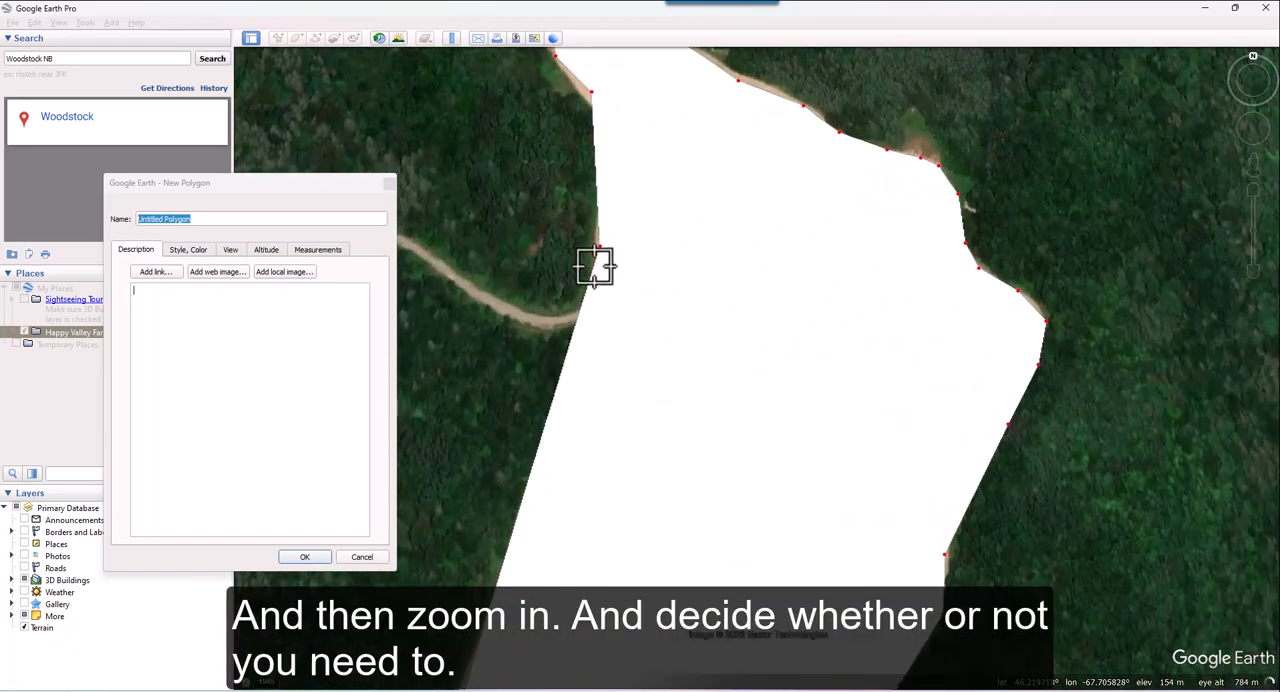
left_click_drag(598, 246, 595, 244)
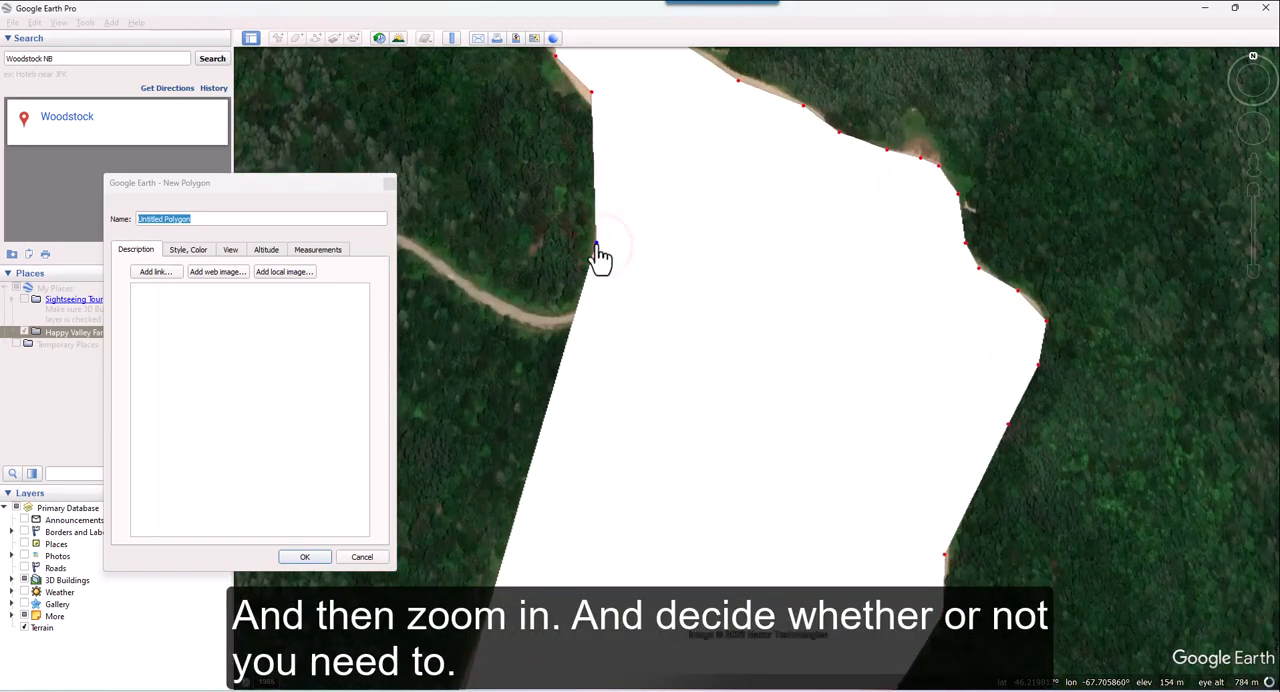
left_click(741, 90)
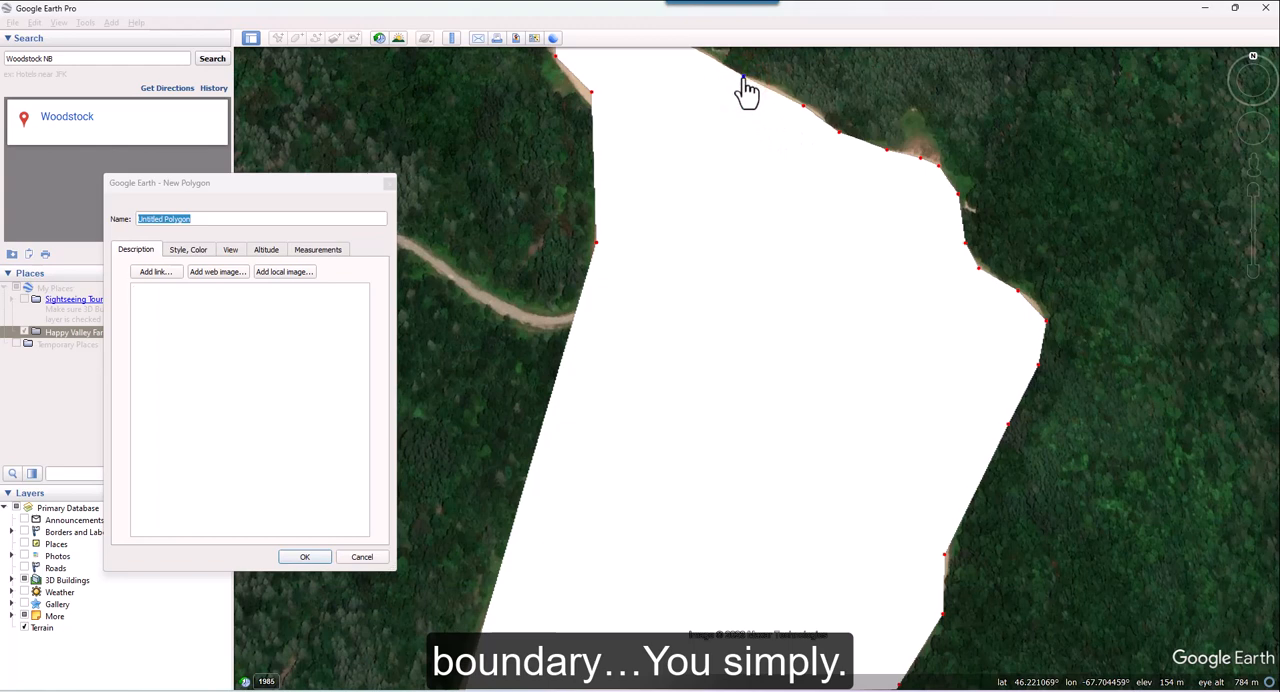
left_click(590, 96)
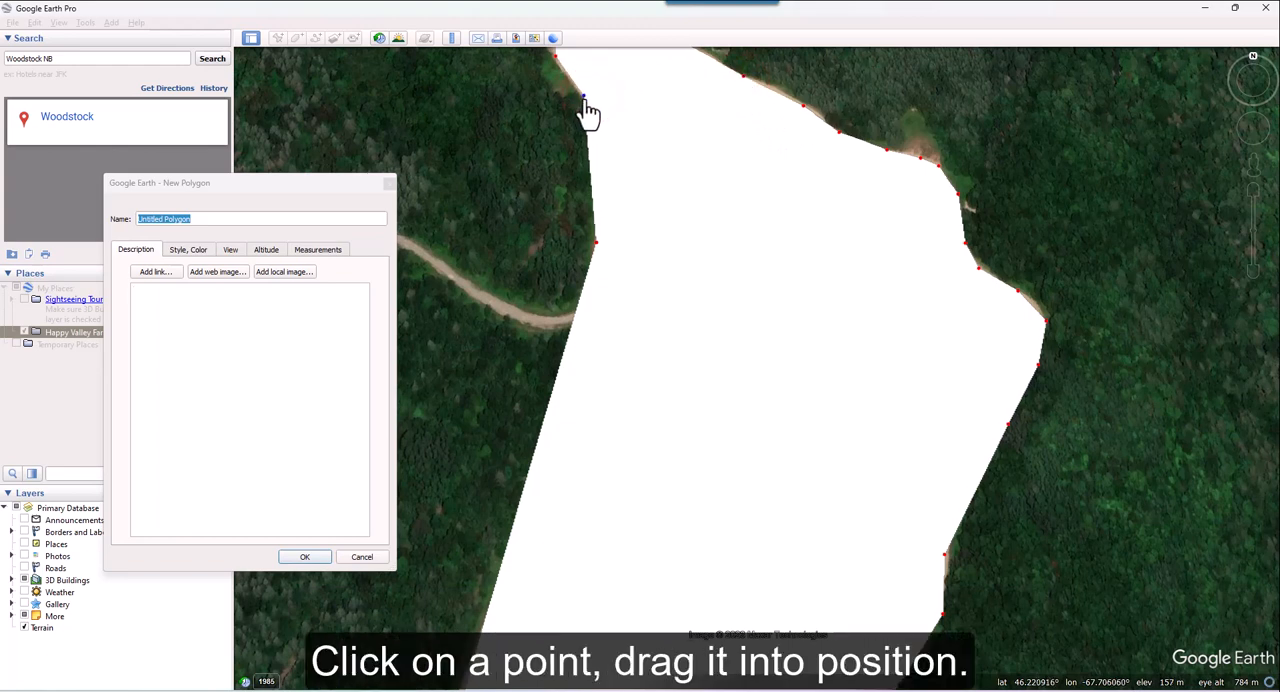
left_click_drag(587, 101, 616, 139)
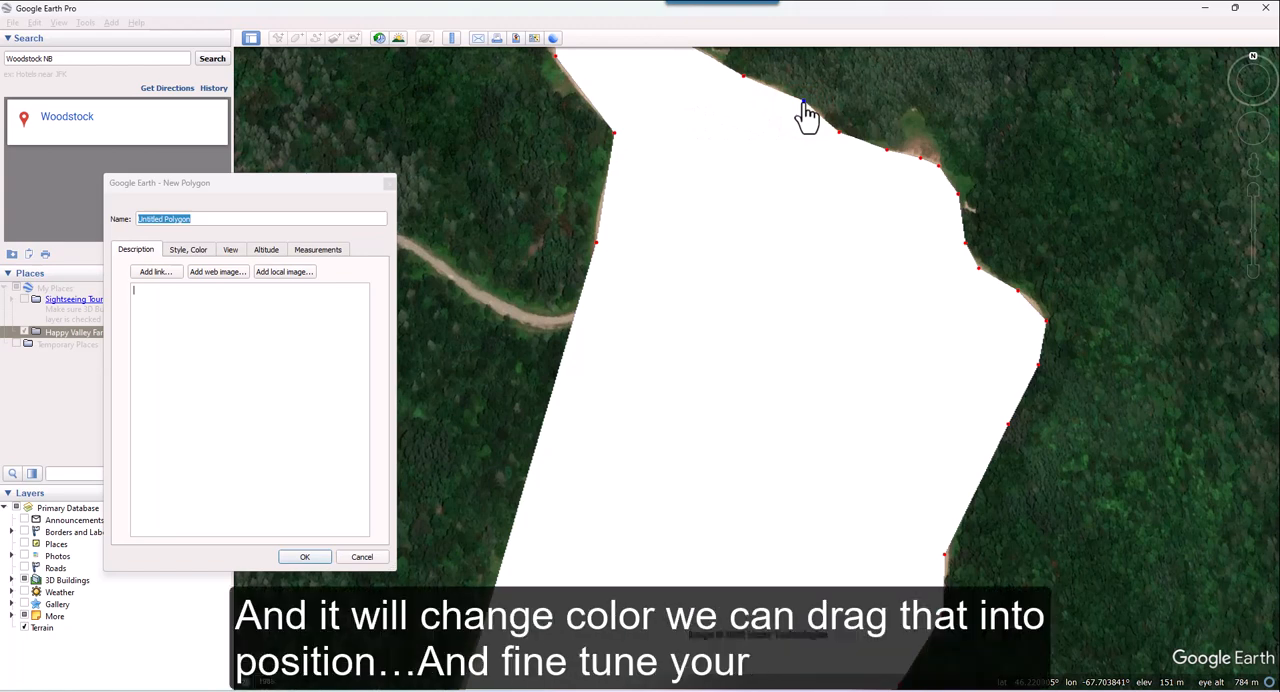
left_click_drag(922, 168, 923, 148)
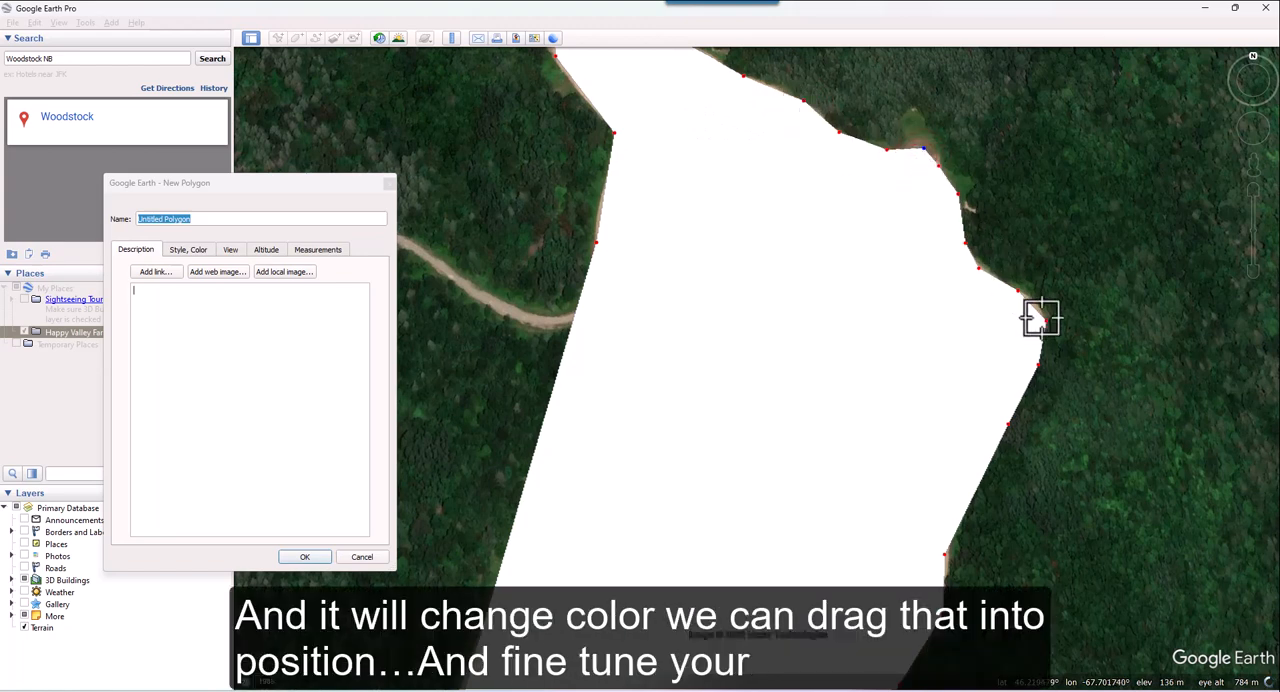
left_click_drag(1047, 324, 1043, 320)
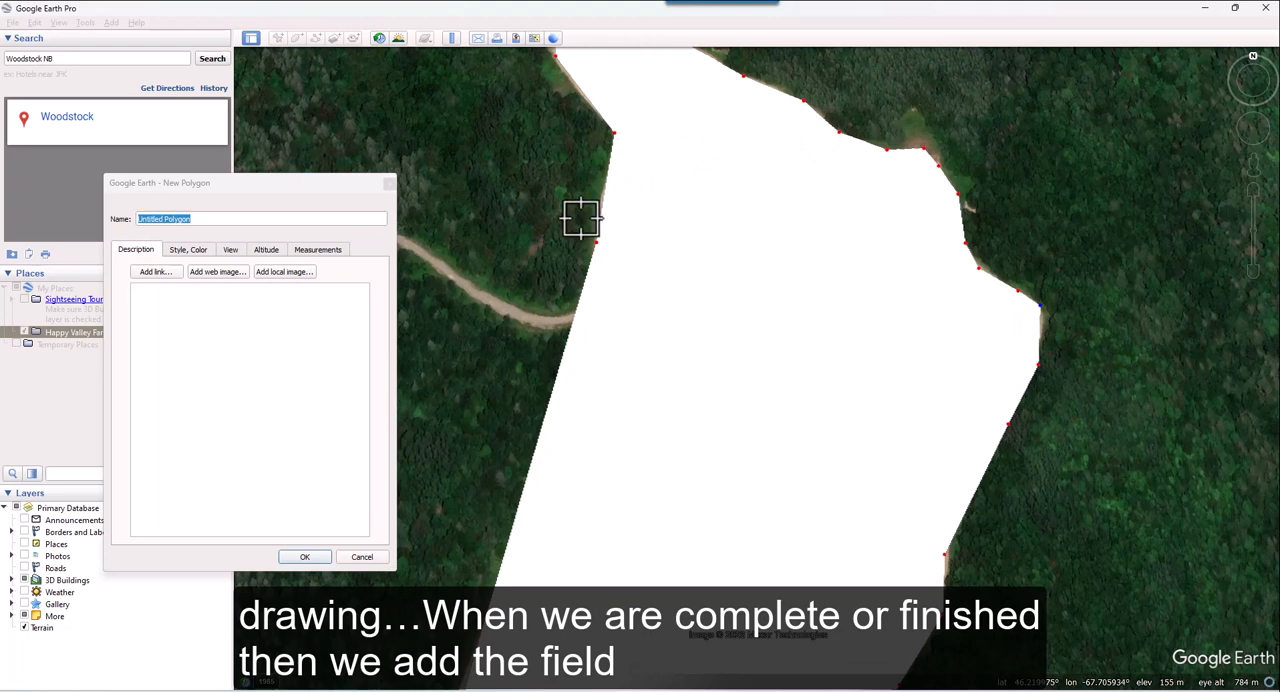
Step: Name the polygon HVF Field 1 Road 17 and save it
left_click(211, 218)
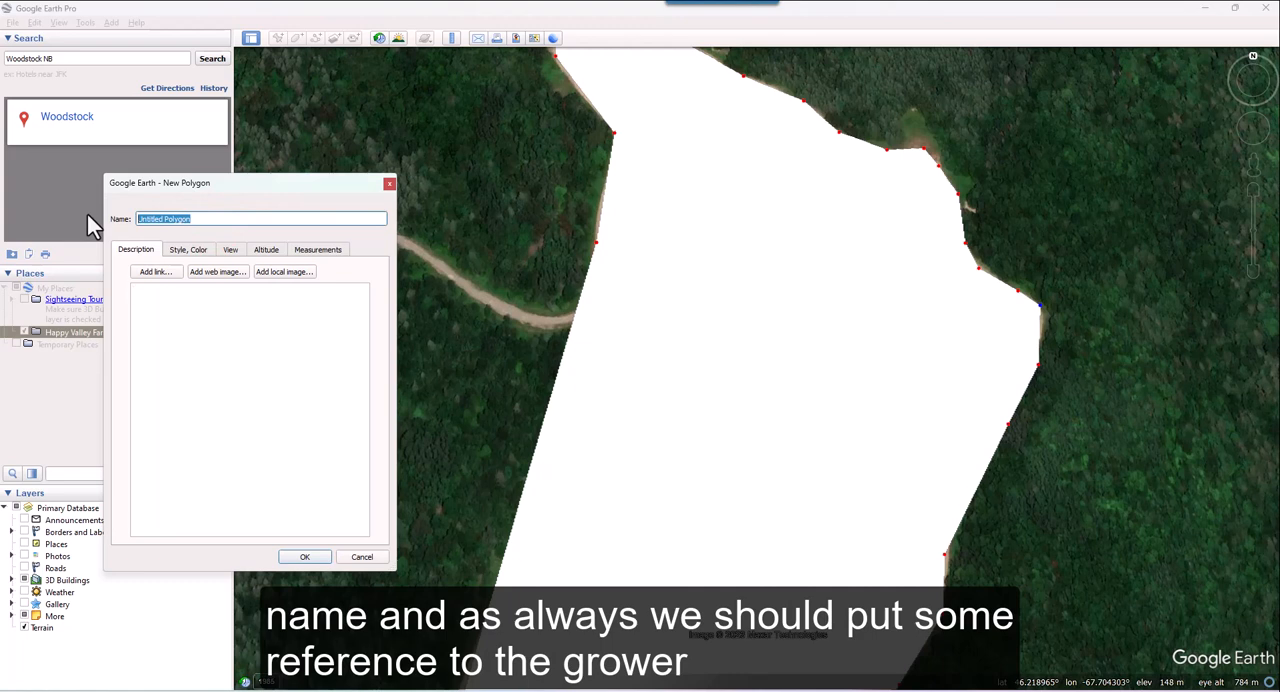
type("HV")
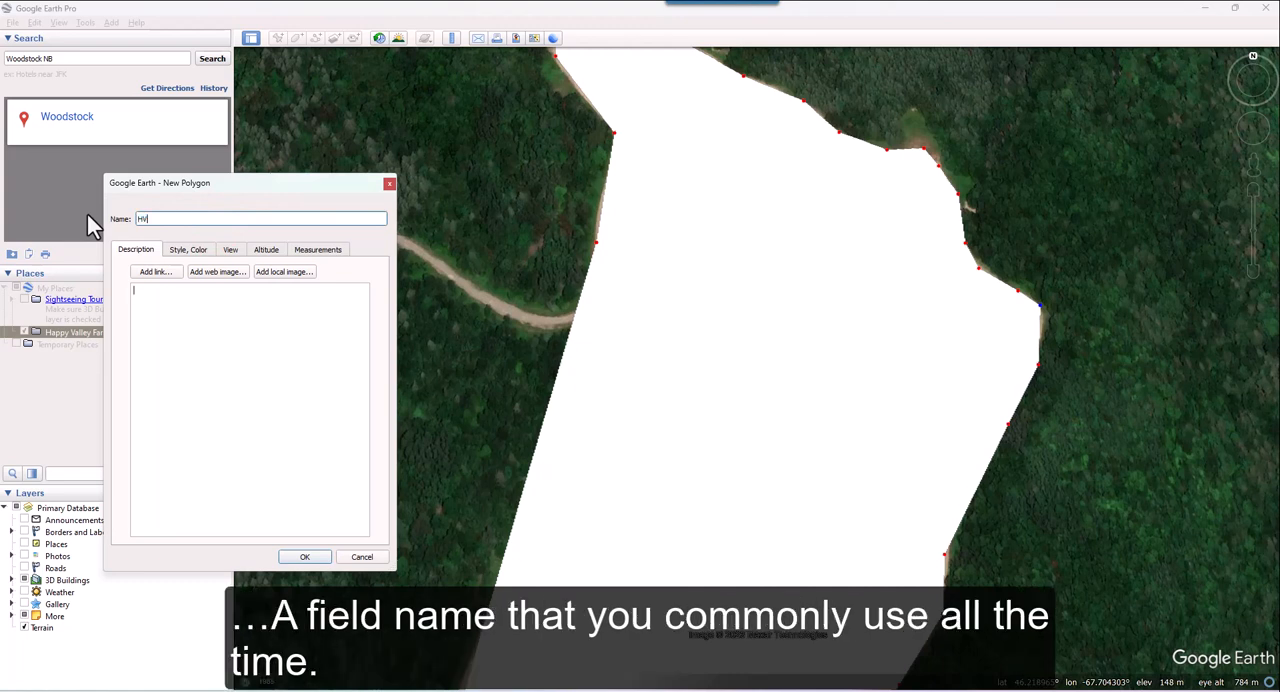
type("F Field 1")
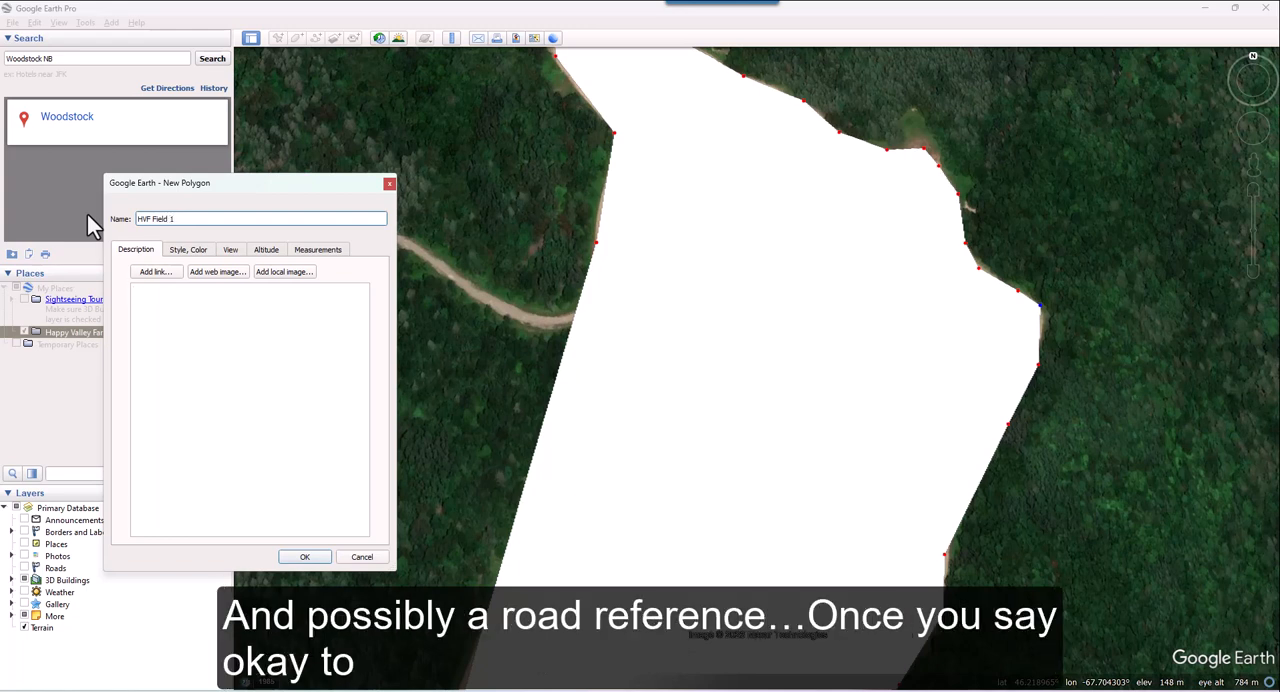
type(" Road 17")
left_click(308, 558)
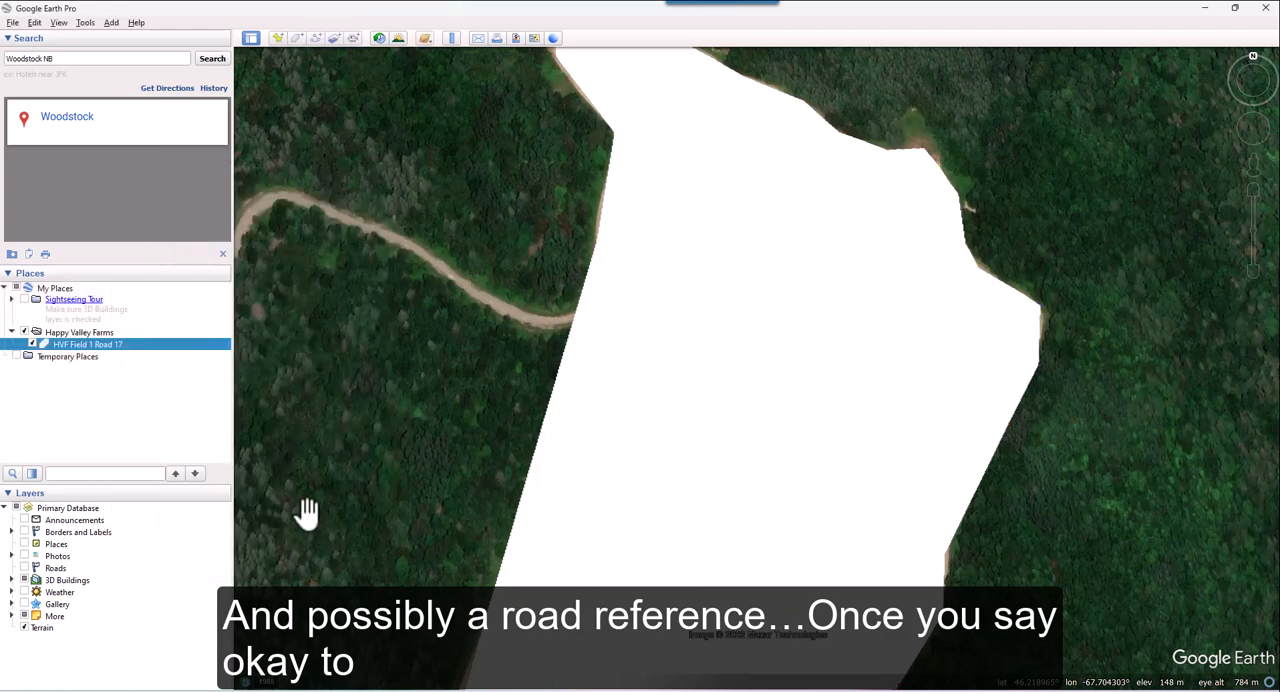
Step: Start another polygon in the Happy Valley Farms folder and trace the northwest field's upper part from its northwest corner to a bridge point in the dividing strip
left_click(99, 332)
scroll(635, 409, "down", 3)
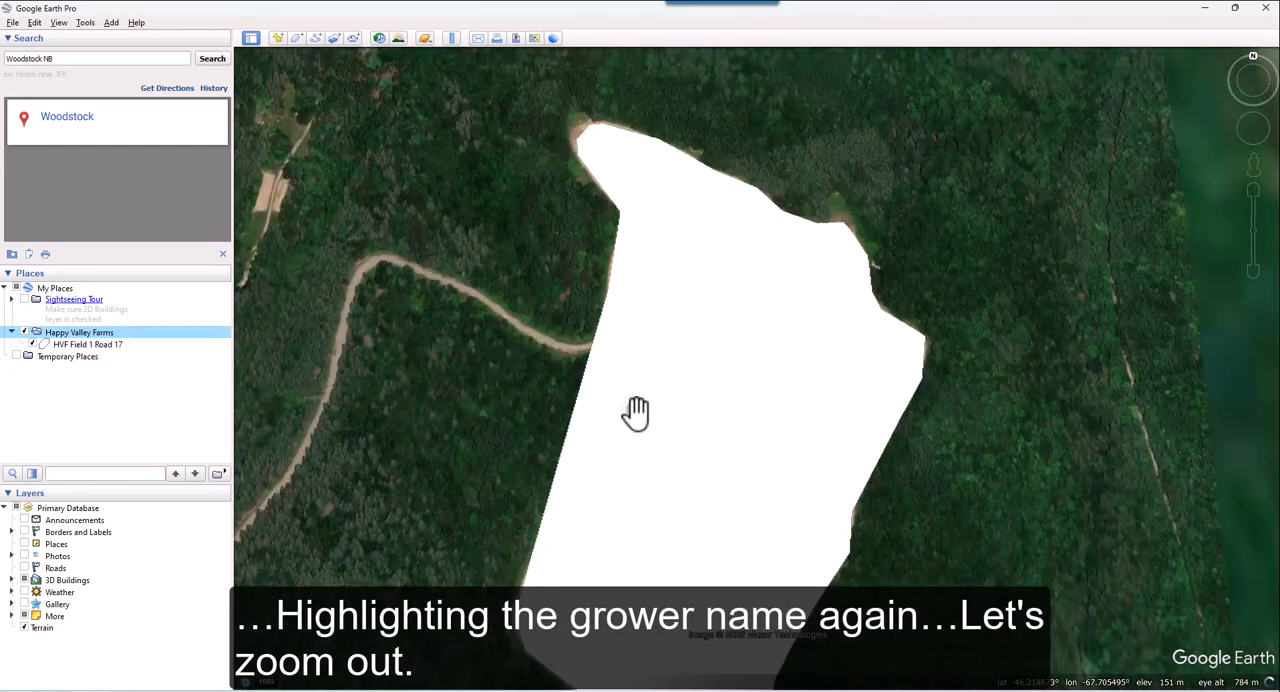
scroll(635, 411, "down", 3)
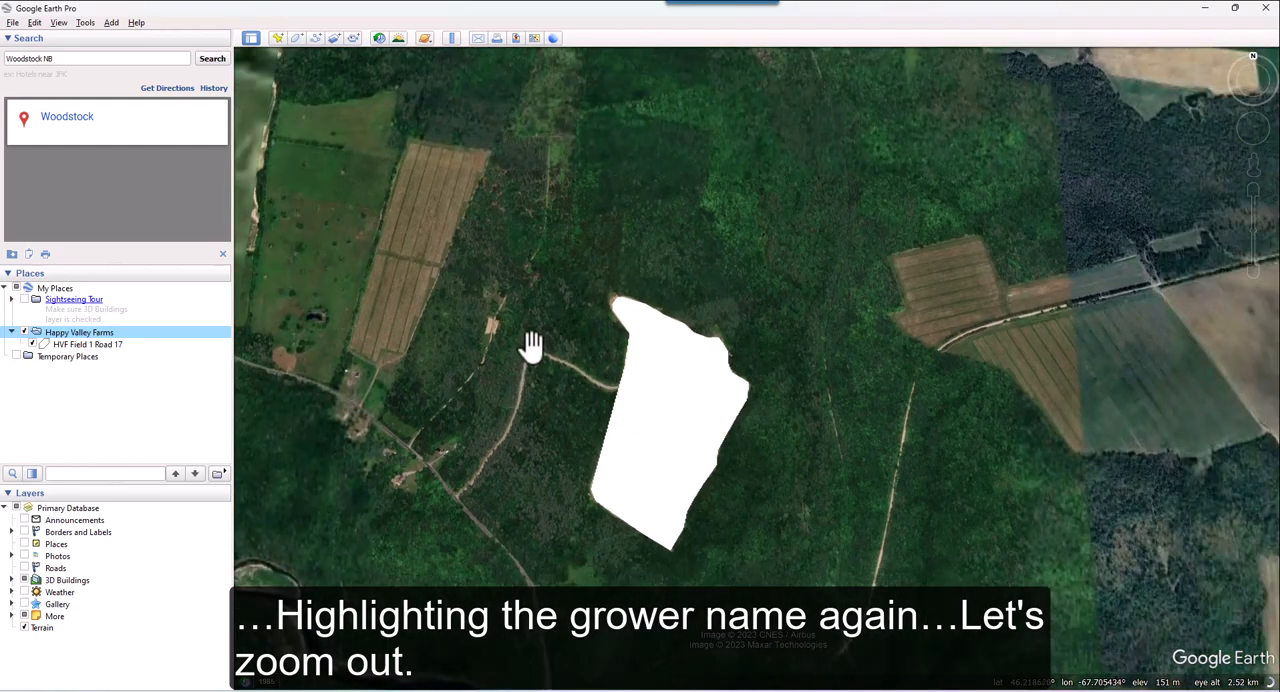
left_click_drag(531, 346, 689, 409)
scroll(594, 360, "up", 3)
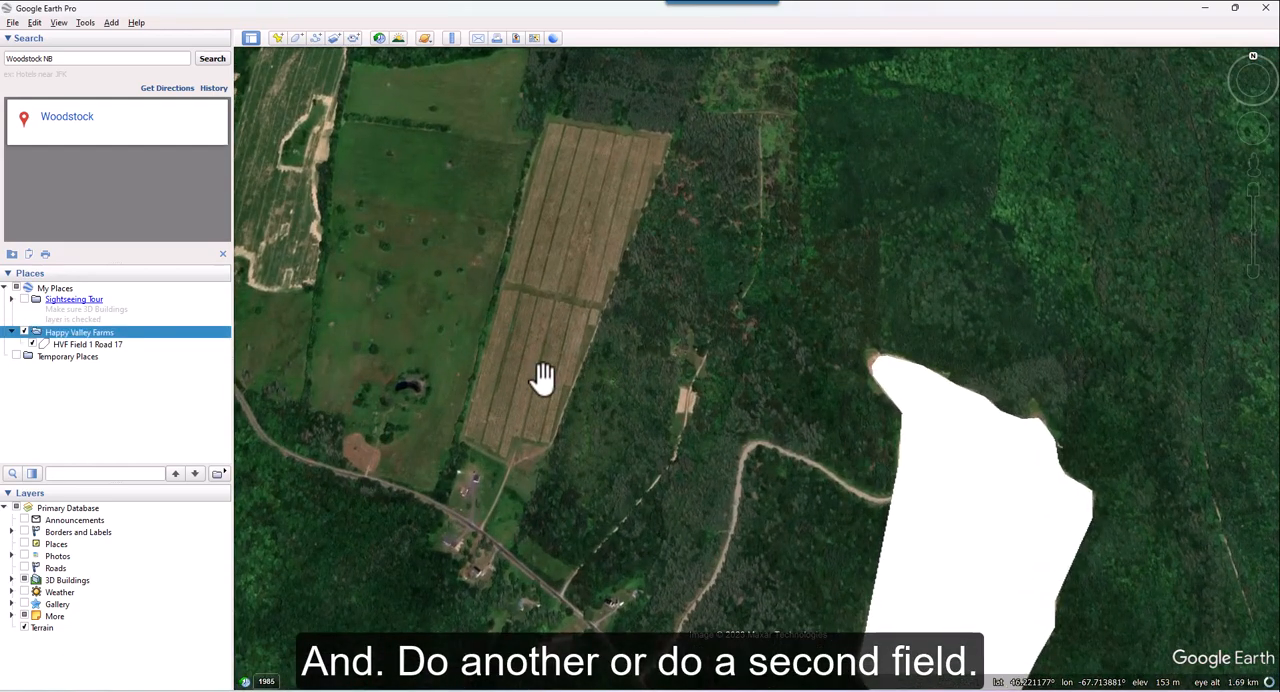
left_click(297, 38)
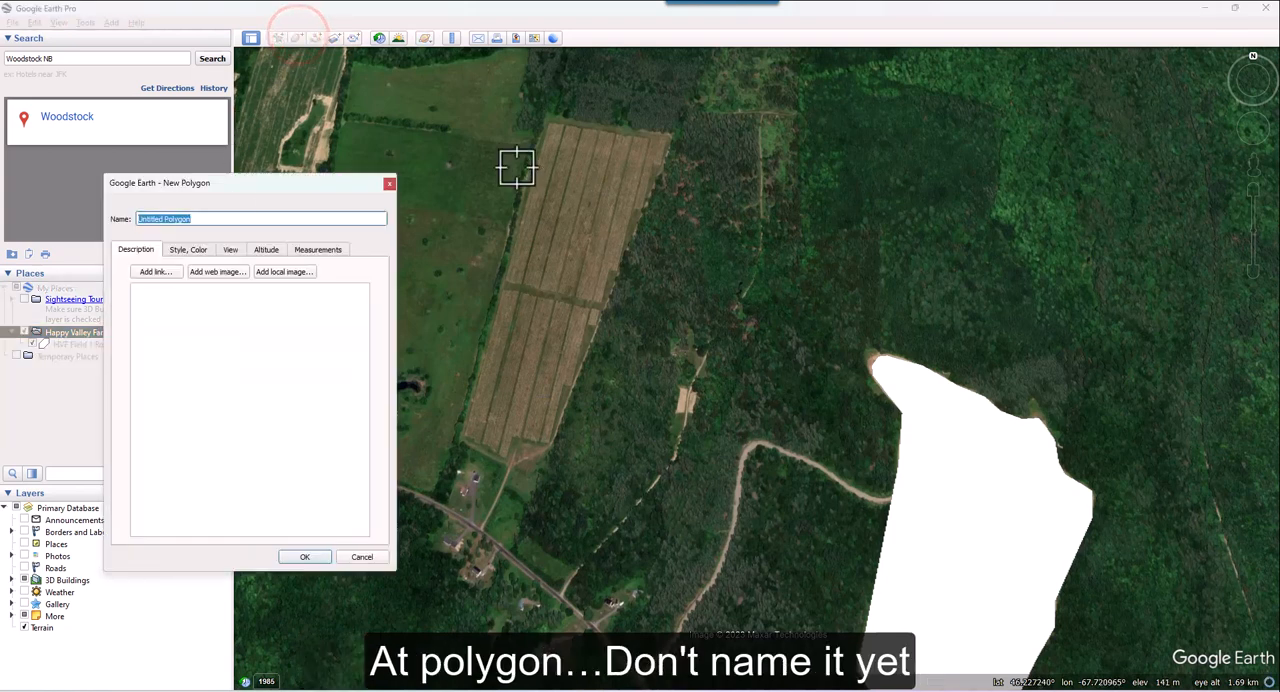
left_click(549, 117)
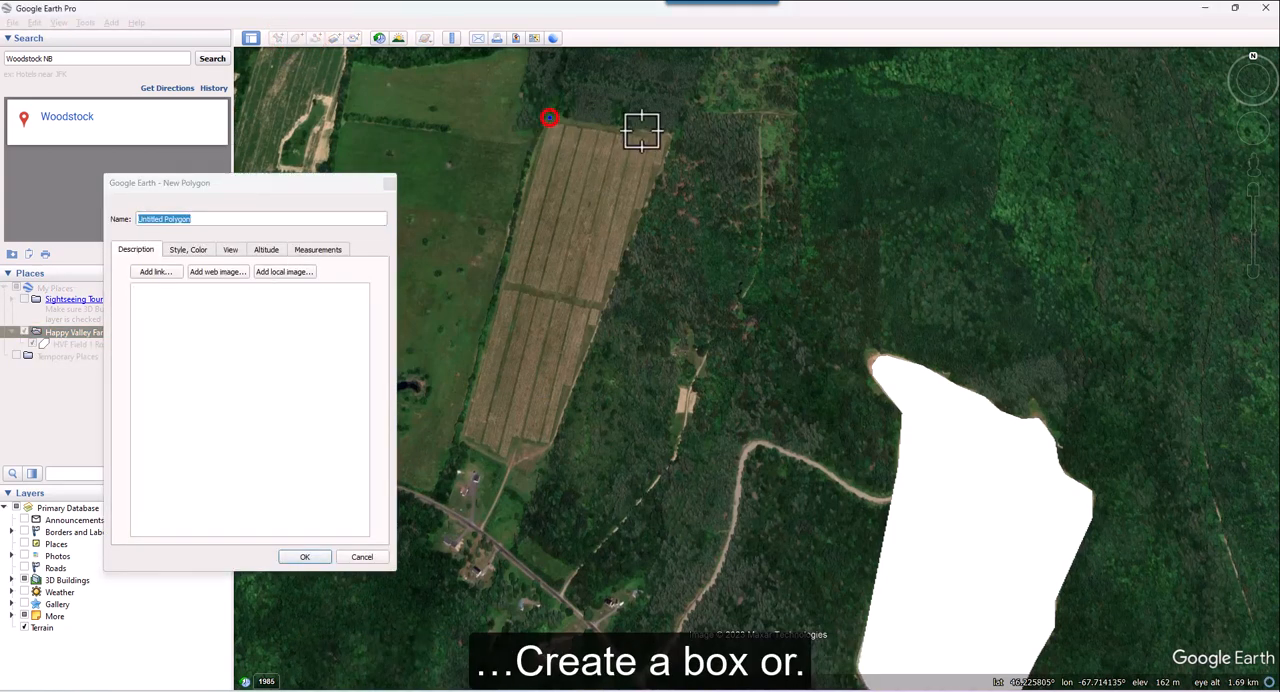
left_click(672, 140)
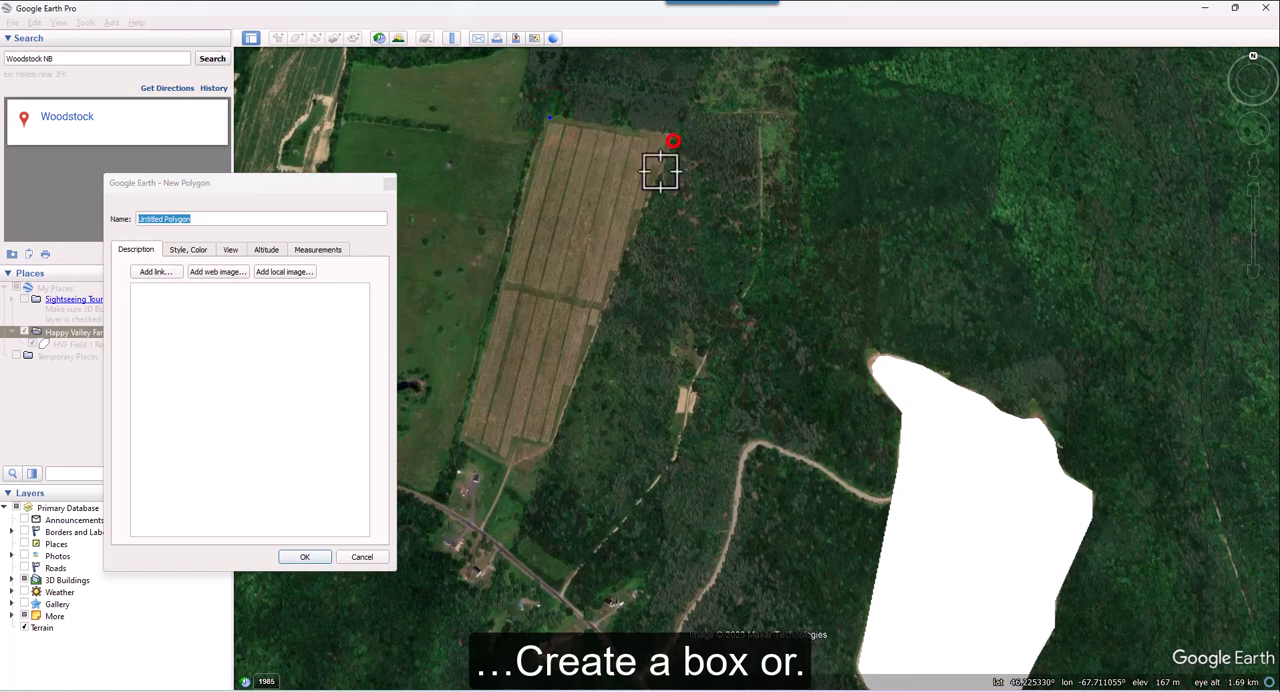
left_click(608, 300)
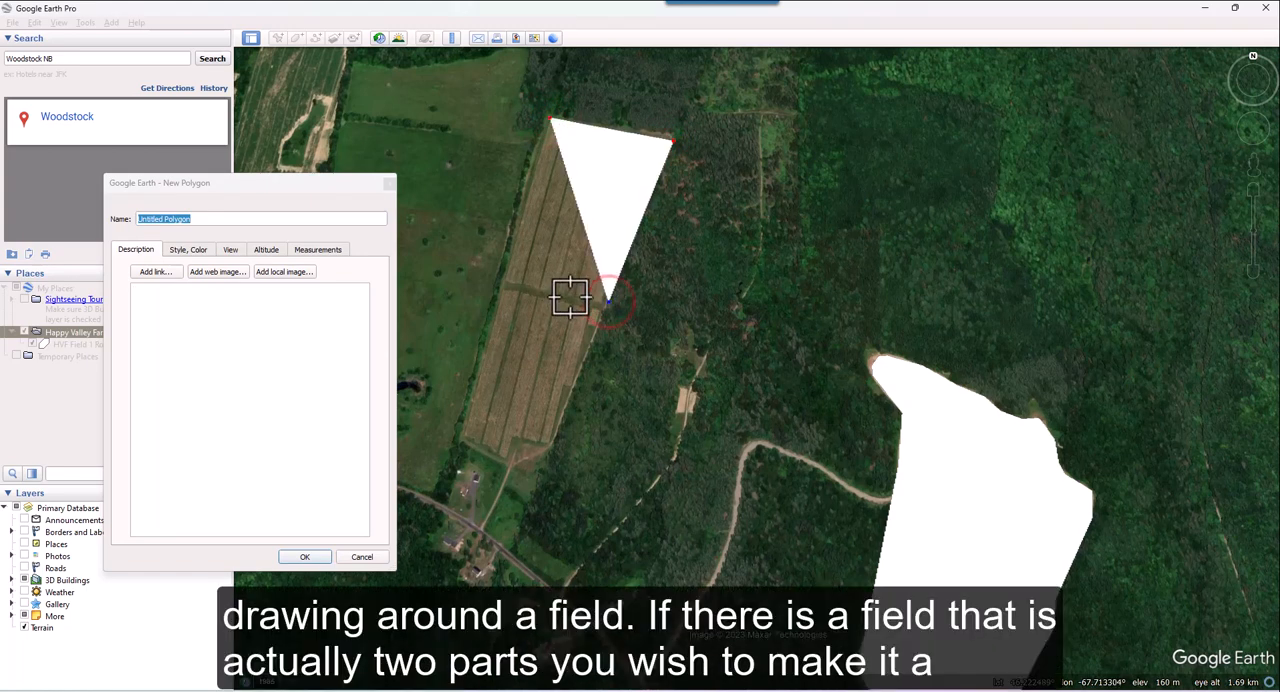
left_click(573, 293)
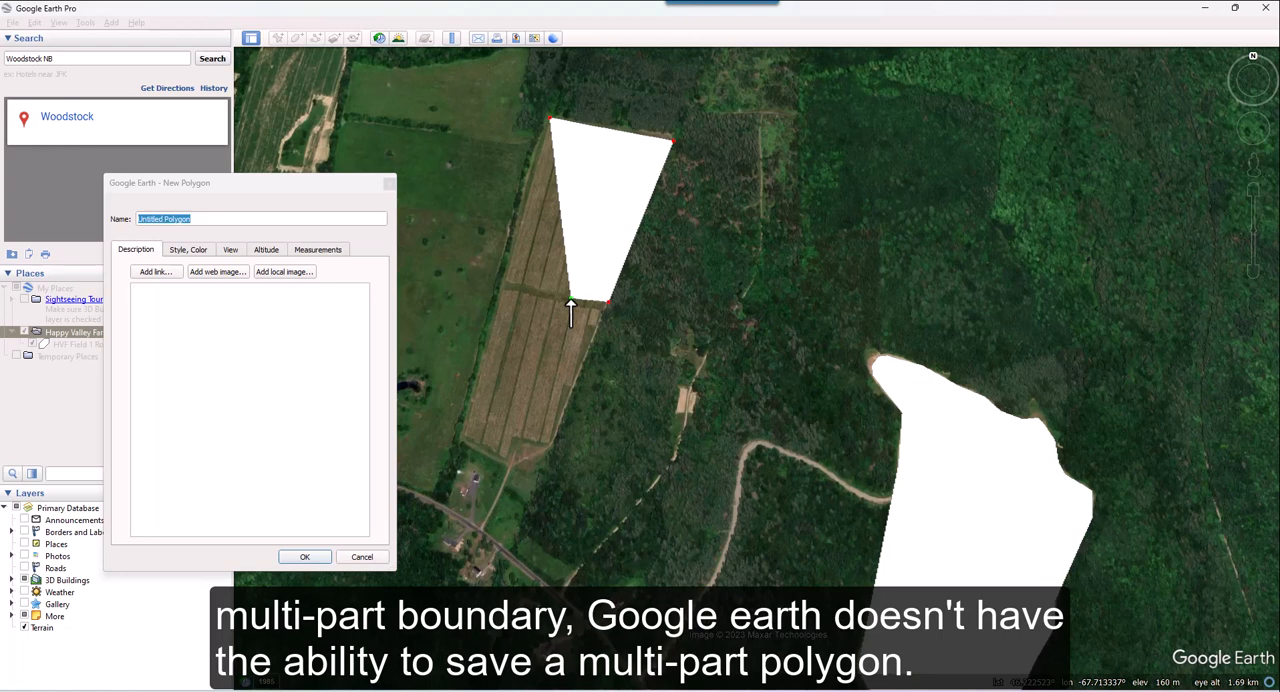
left_click(568, 304)
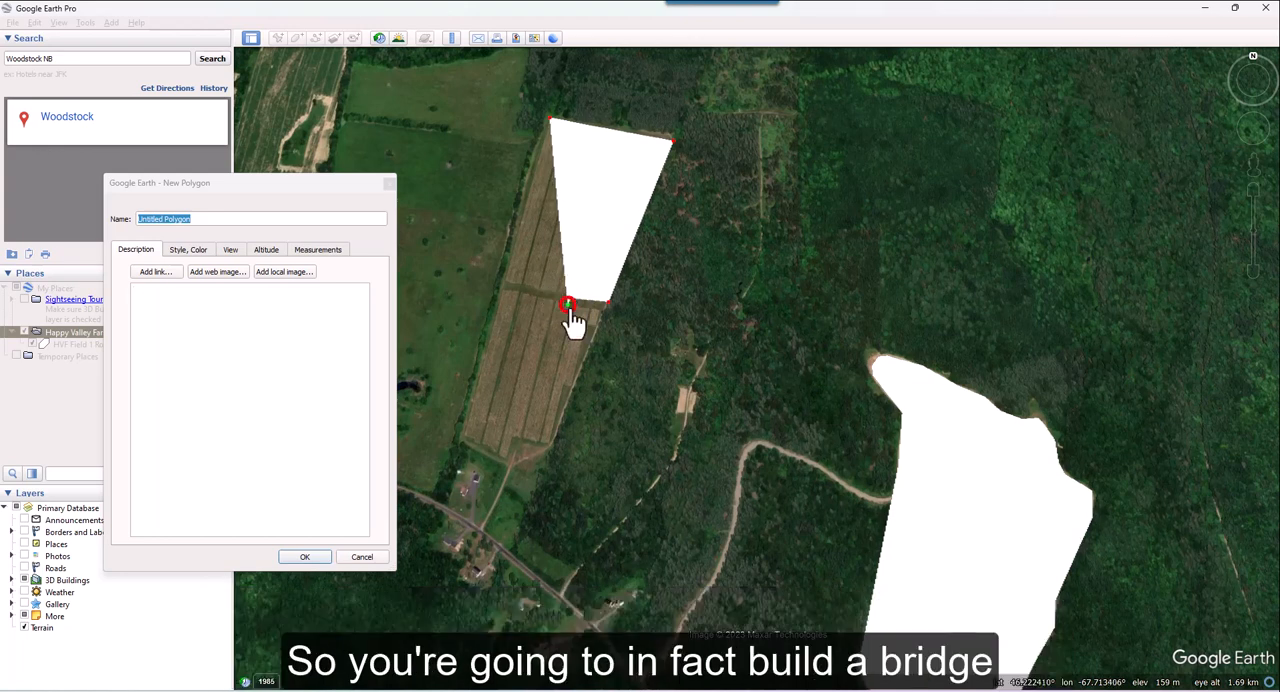
Step: Trace the field's lower part clockwise and return across the narrow bridge to the upper part's southwest corner, joining both parts in one polygon
left_click(598, 310)
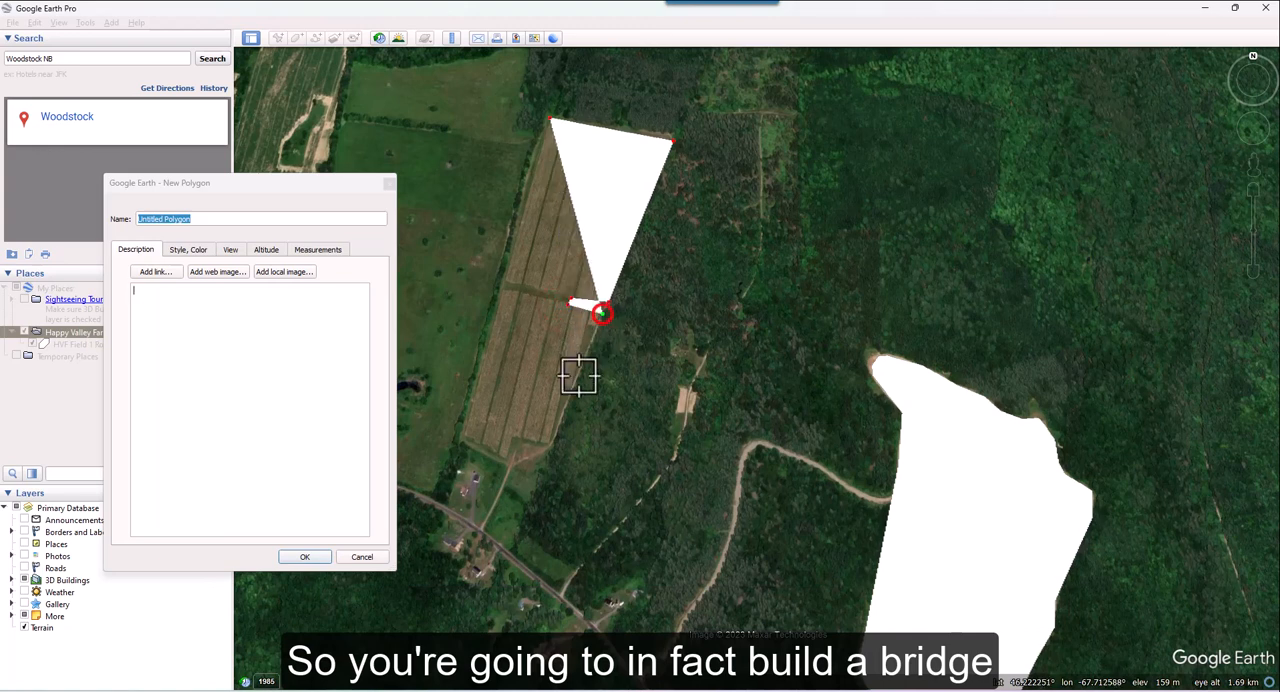
left_click(551, 441)
left_click(518, 438)
left_click(505, 459)
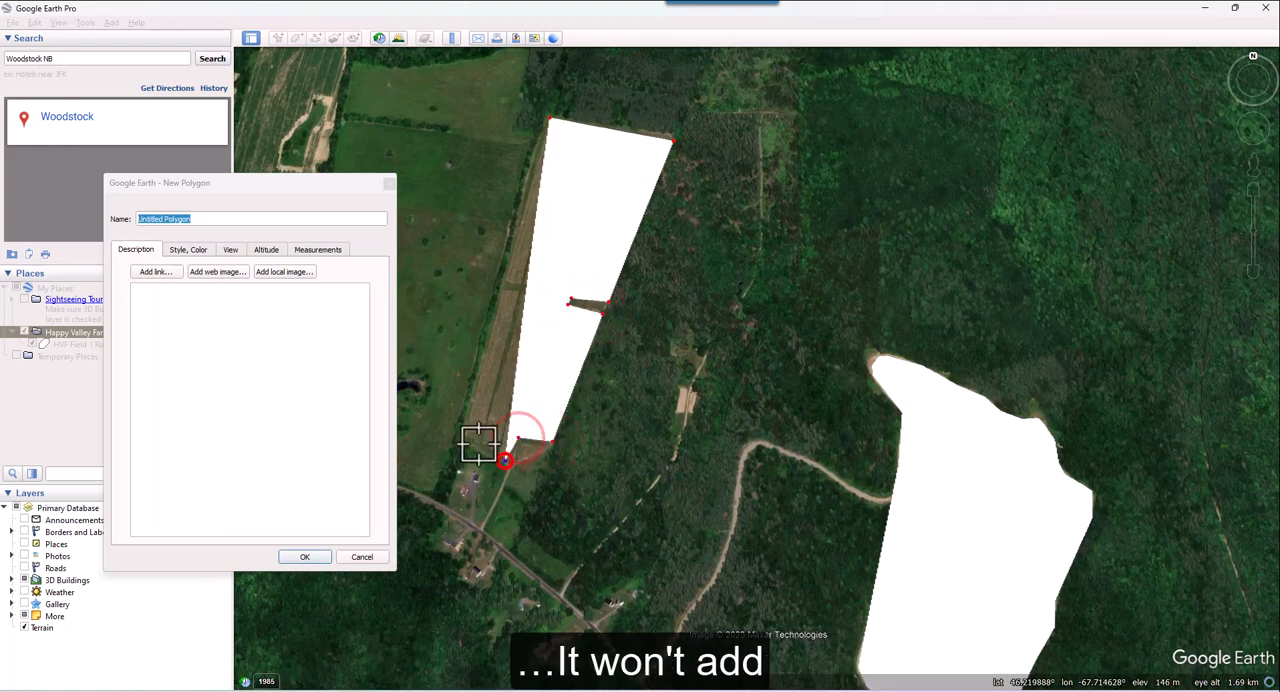
left_click(466, 433)
left_click(503, 290)
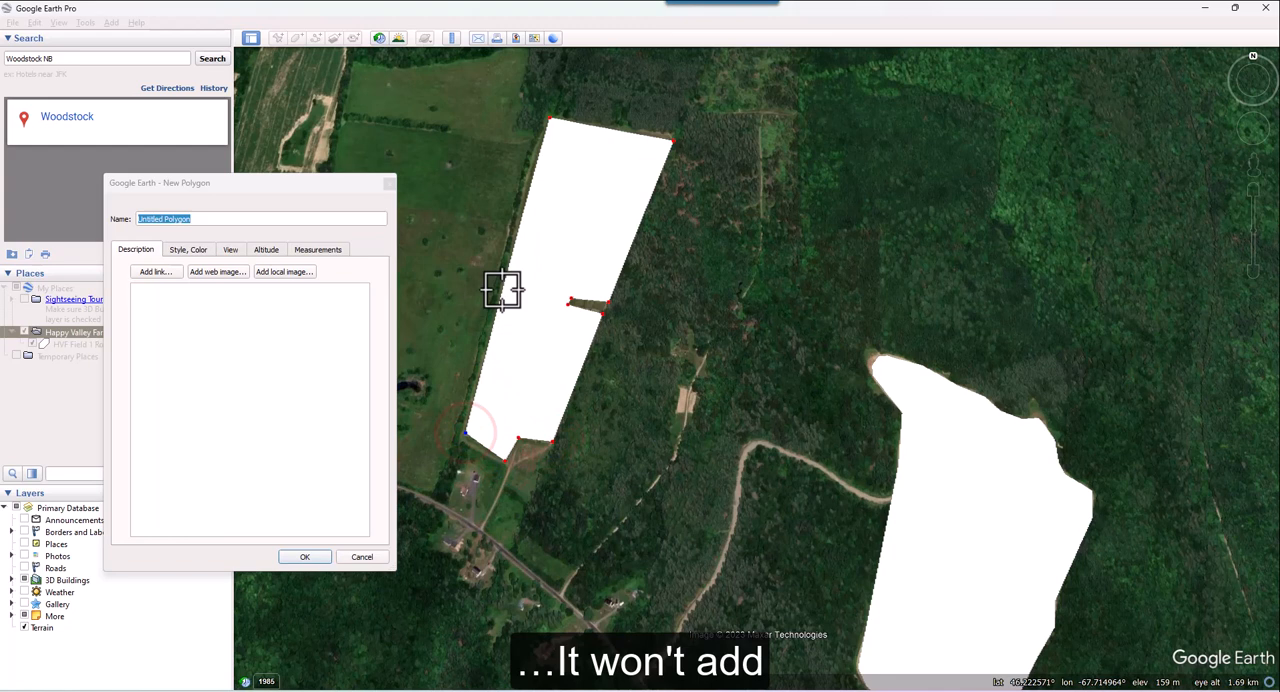
left_click(565, 300)
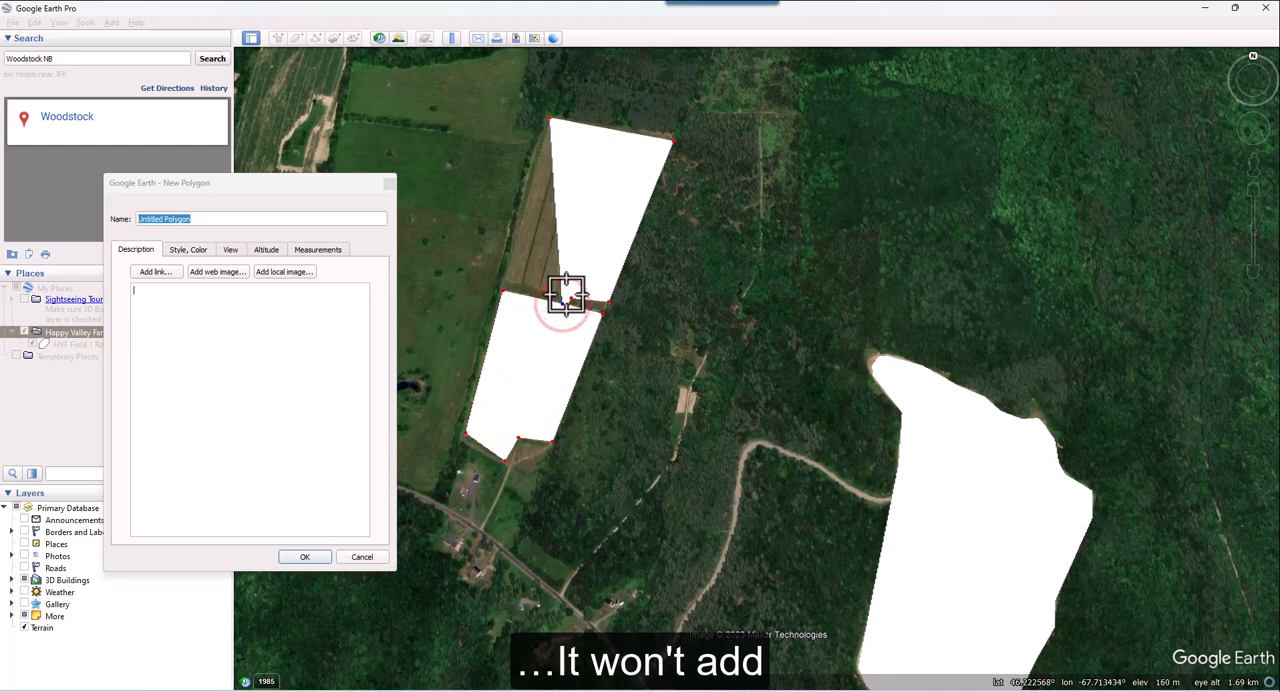
left_click(505, 279)
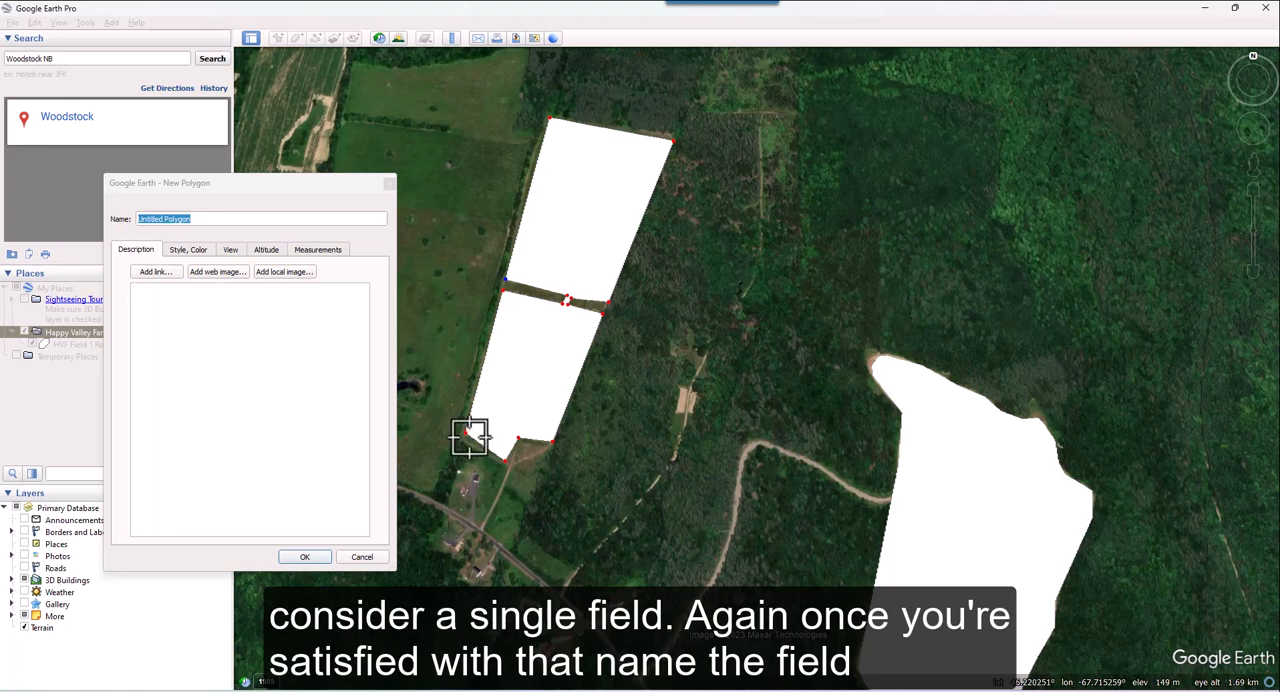
Step: Name the two-part polygon HVF Field #2 Road 30 and save it
left_click(194, 217)
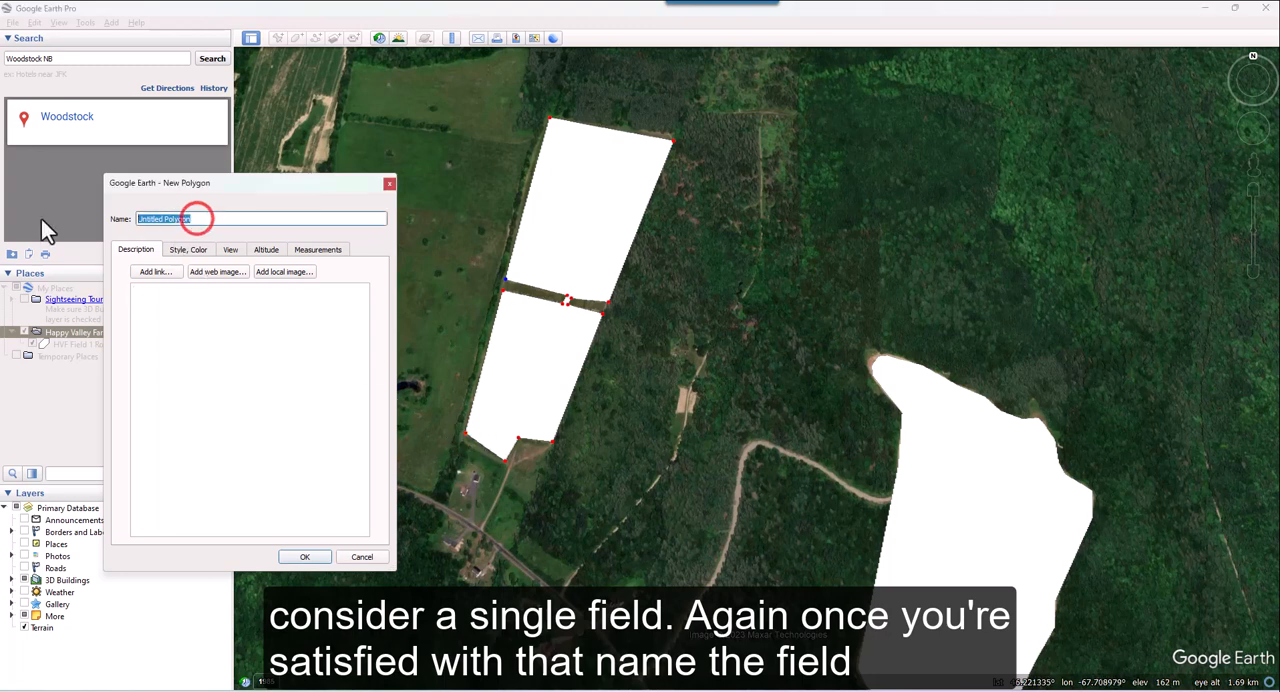
type("HVF F")
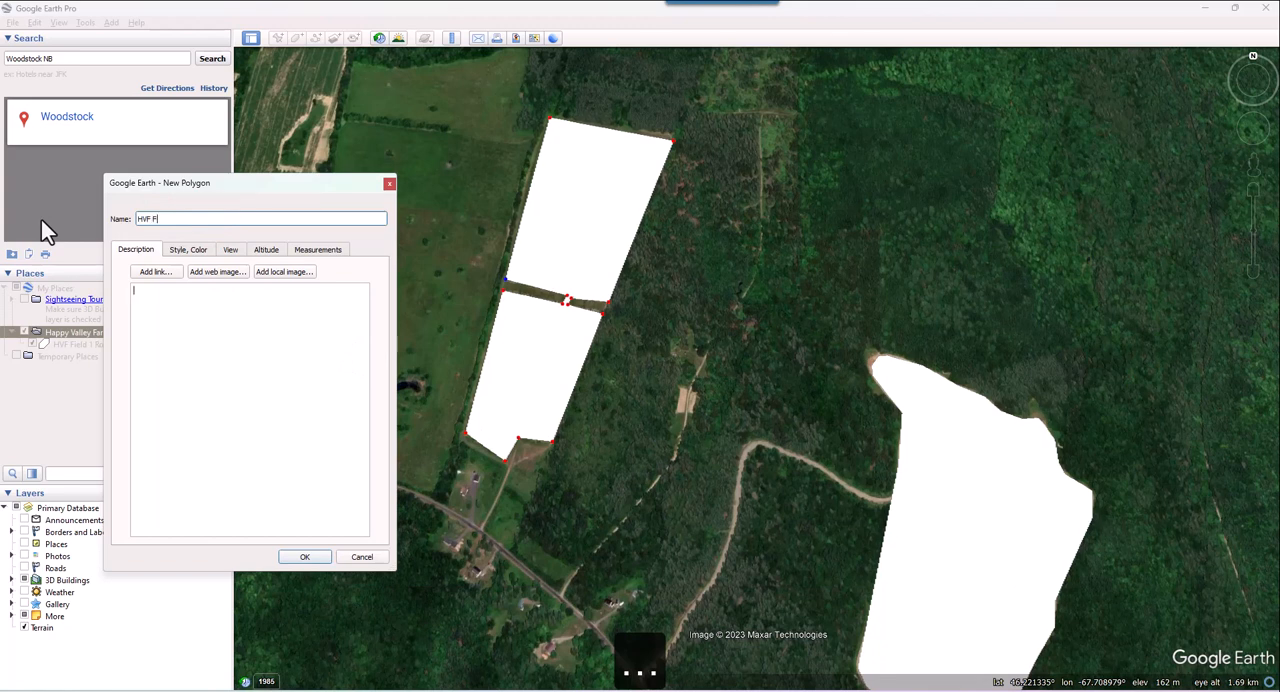
type("ield #2 Road 30")
left_click(305, 557)
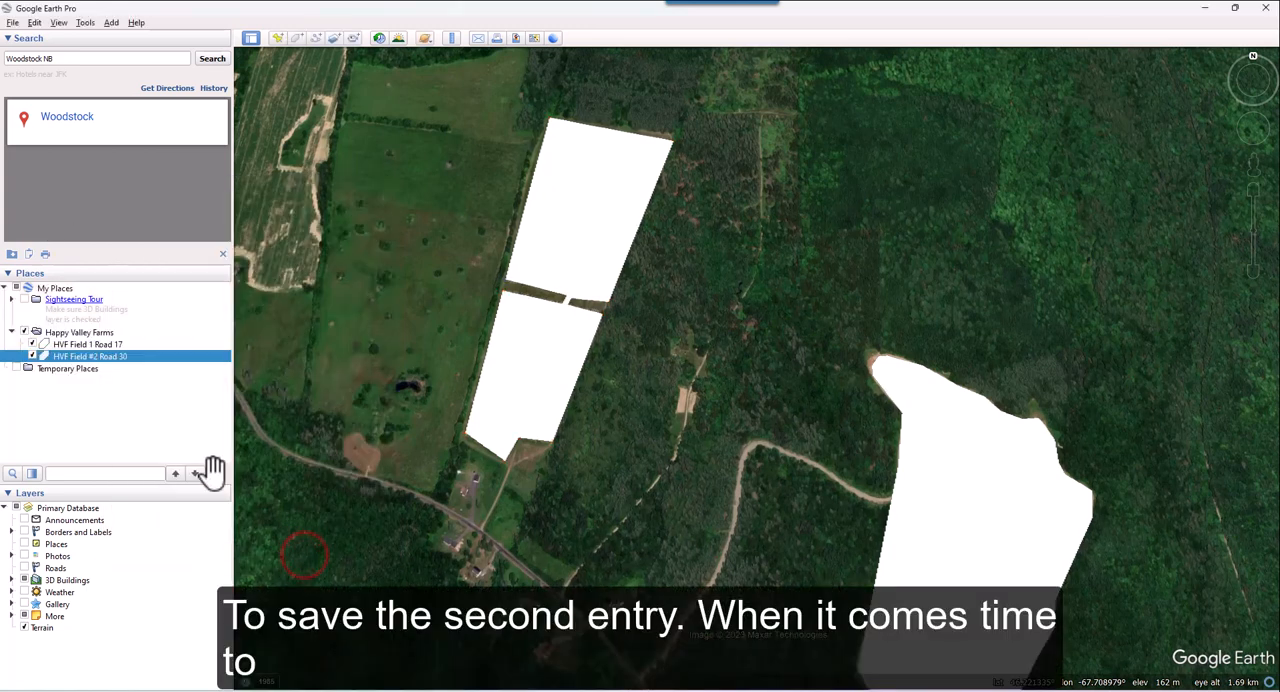
Step: Save the Happy Valley Farms folder as a KMZ file named Happy Valley Farms in the SMS Export folder
left_click(96, 333)
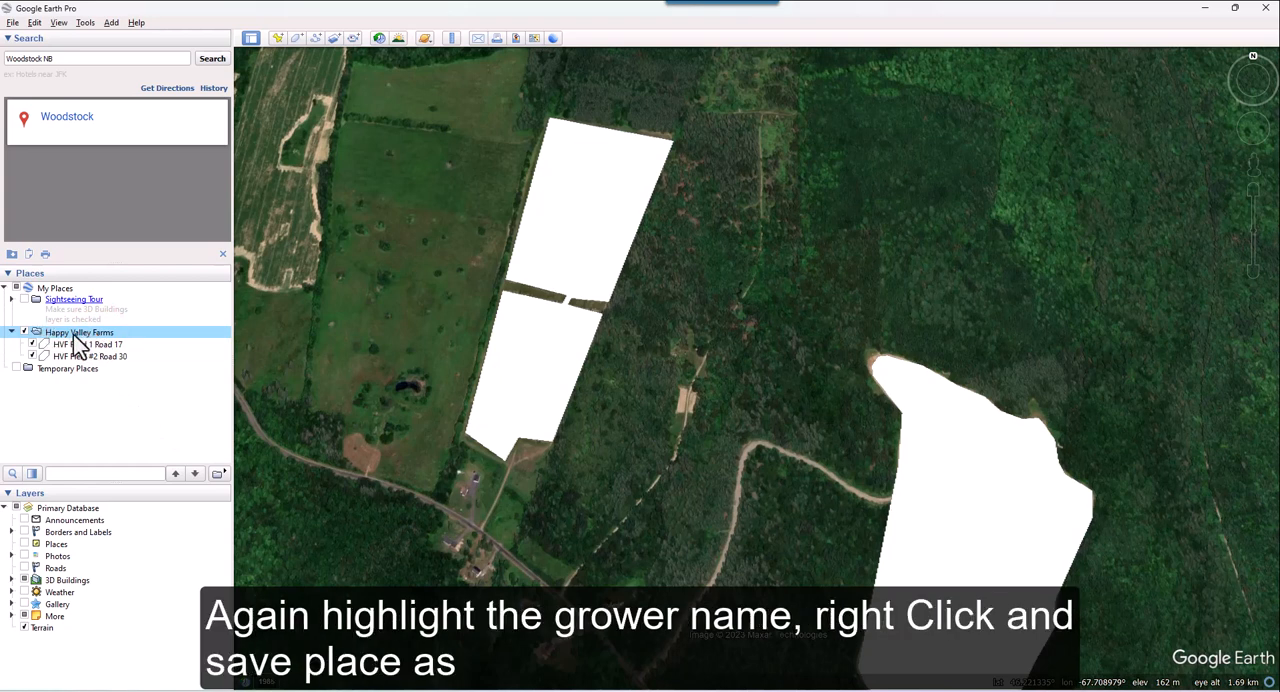
right_click(76, 332)
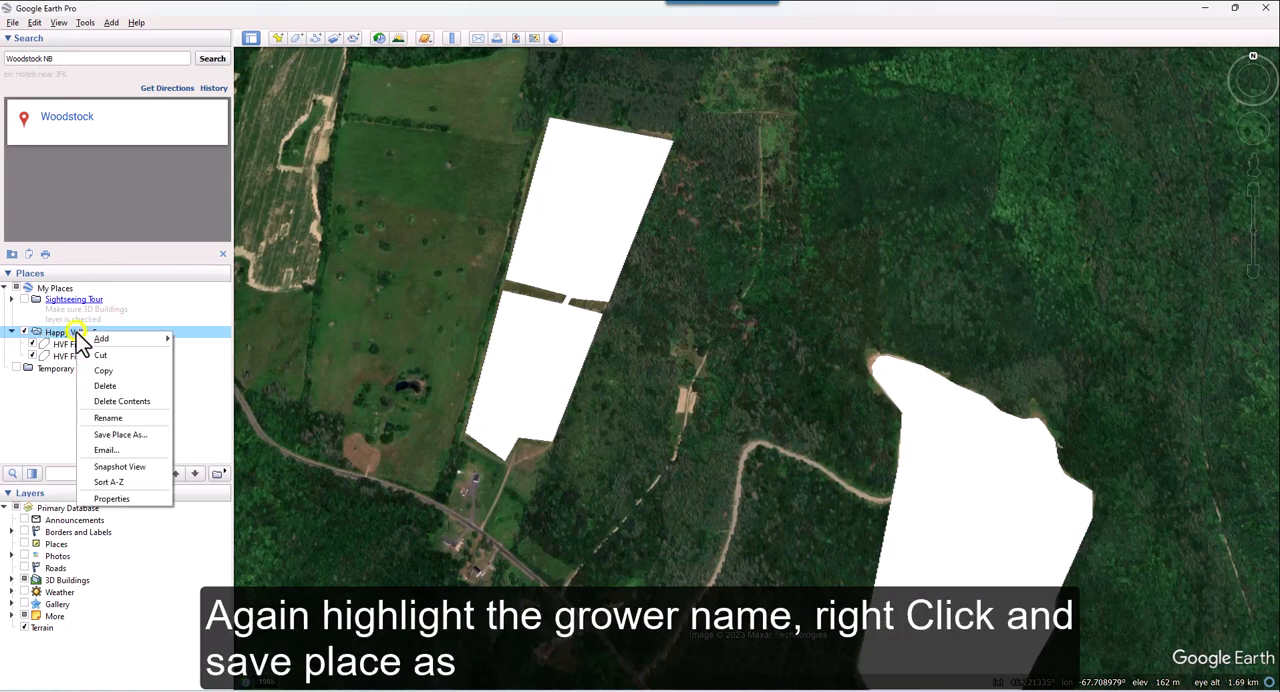
left_click(141, 433)
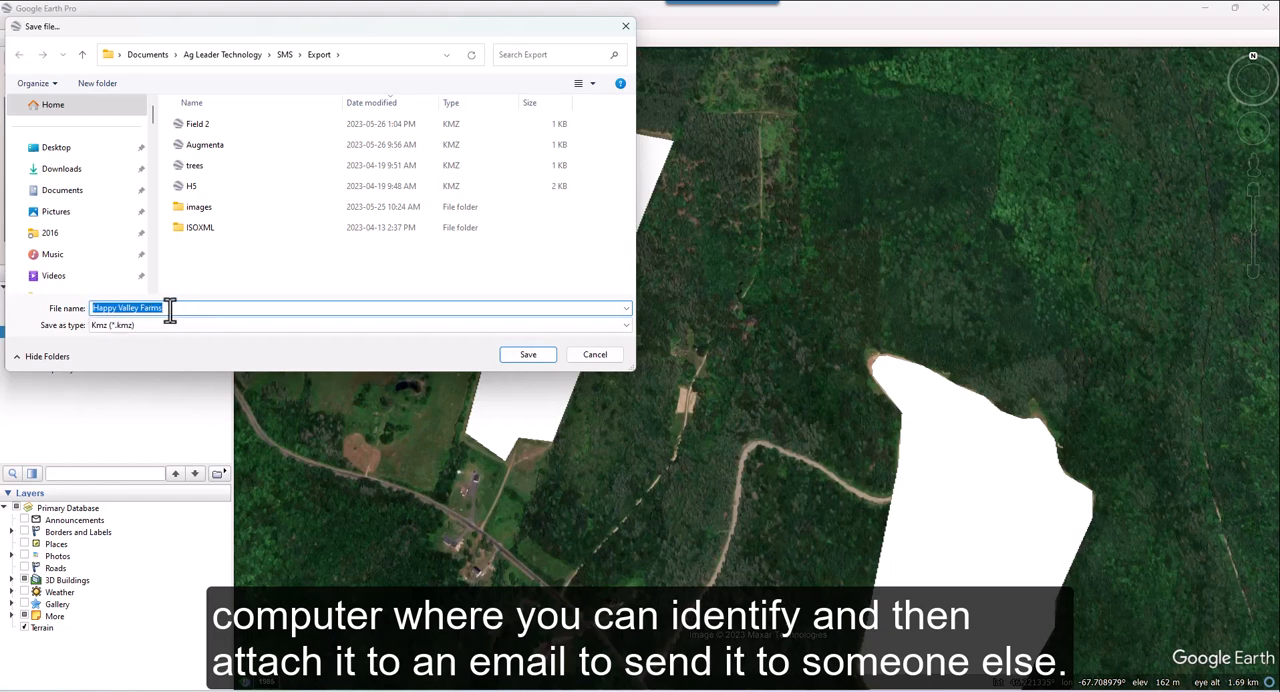
left_click(530, 356)
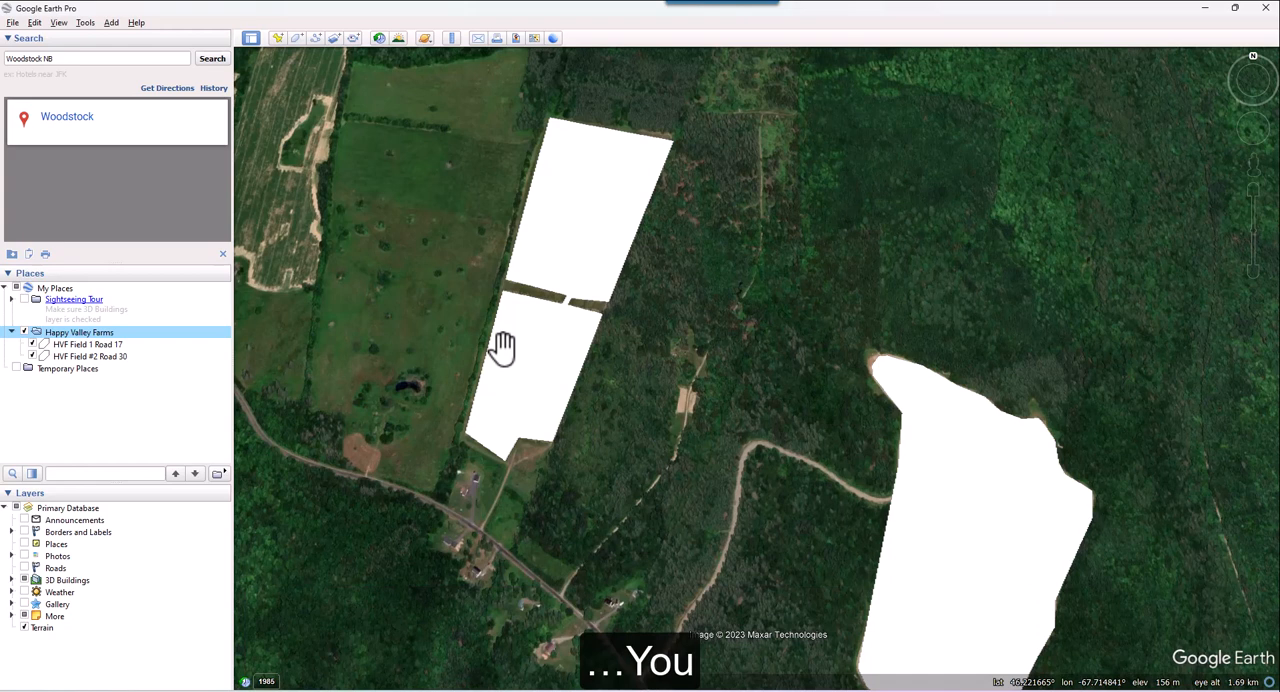
Step: Start emailing the Happy Valley Farms folder
right_click(193, 343)
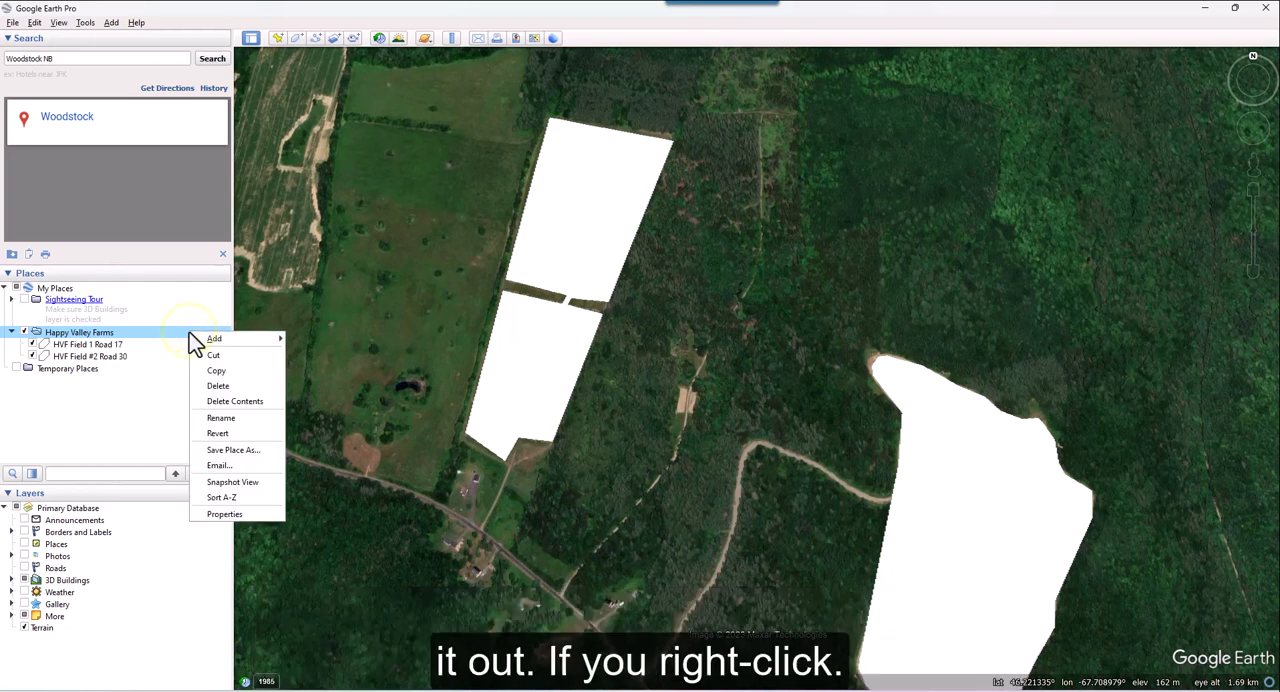
left_click(257, 466)
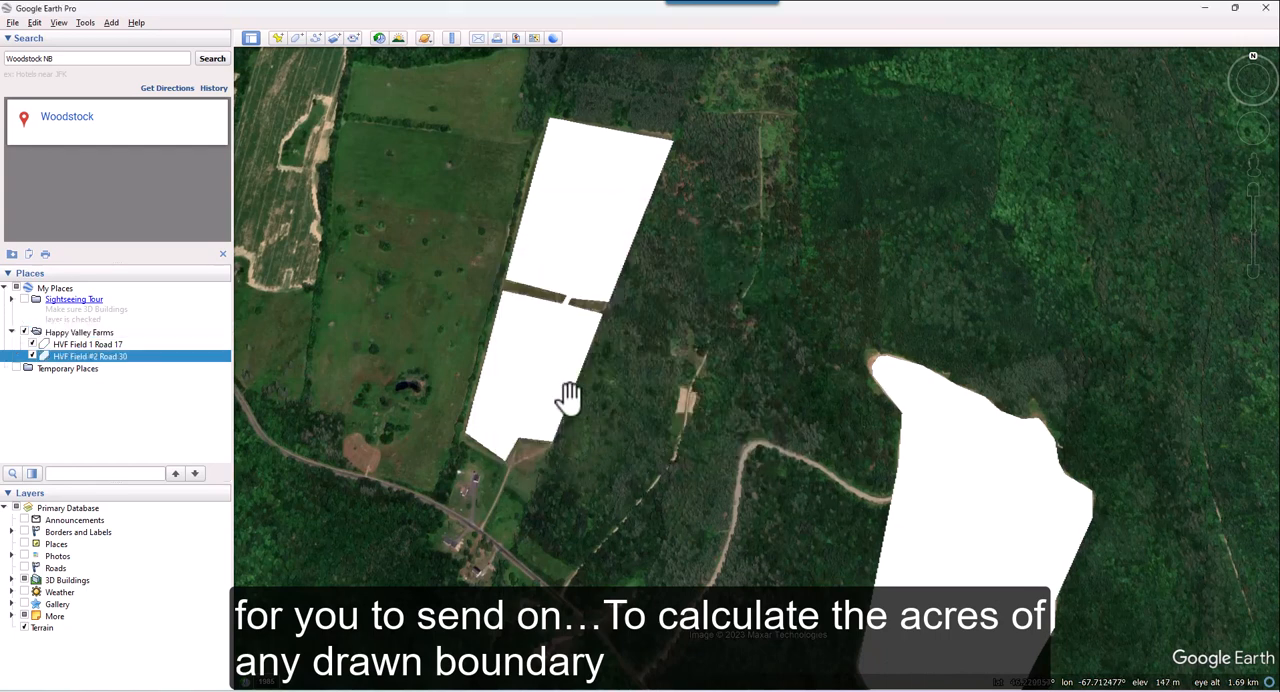
Step: Open the properties of the HVF Field #2 Road 30 polygon and display its perimeter and area measurements
left_click(535, 340)
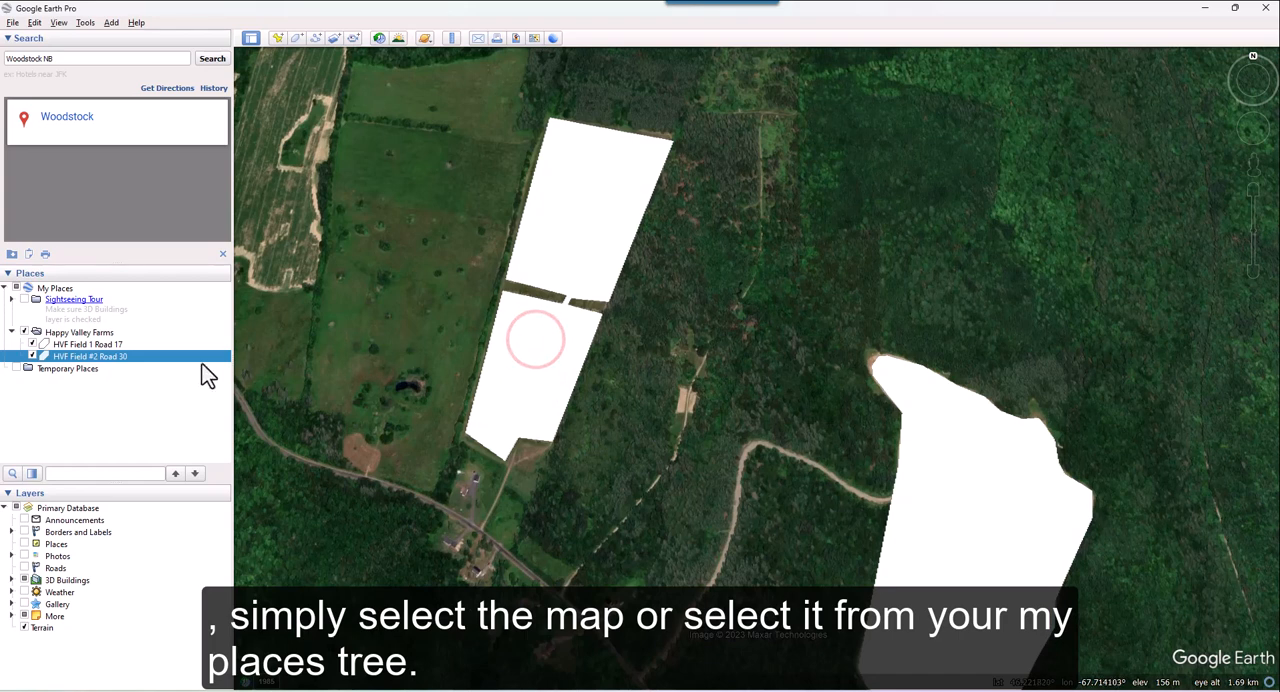
left_click(118, 357)
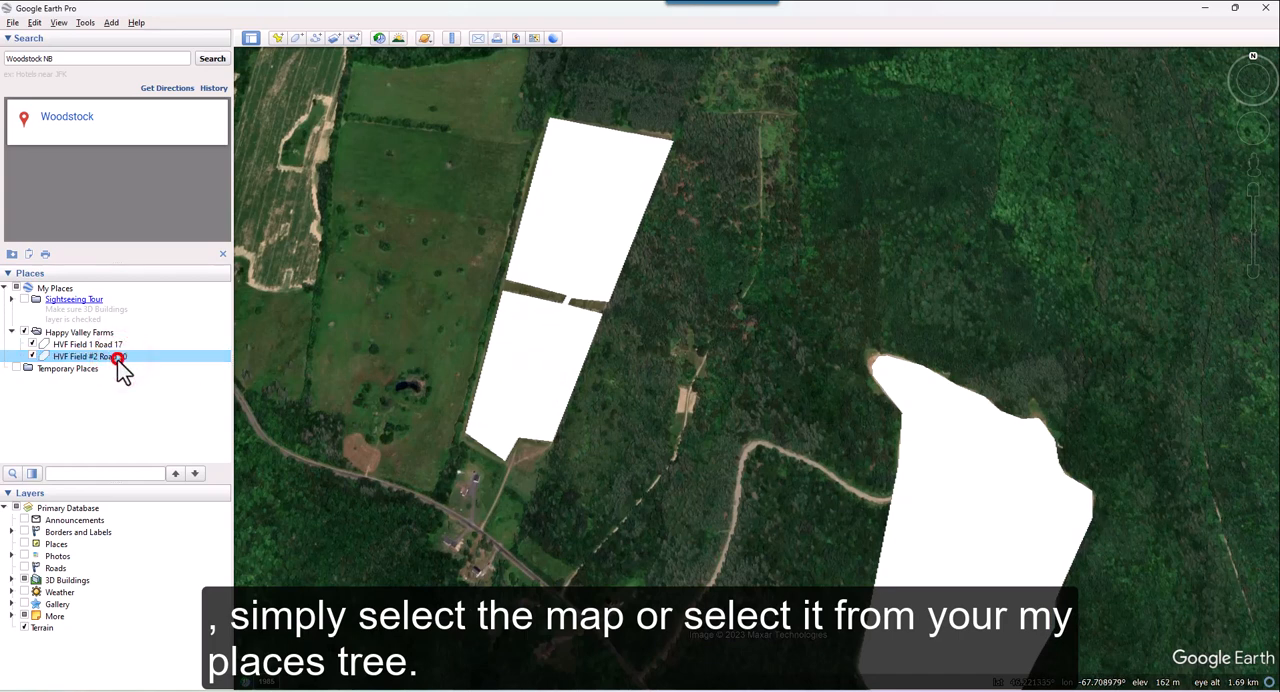
right_click(140, 368)
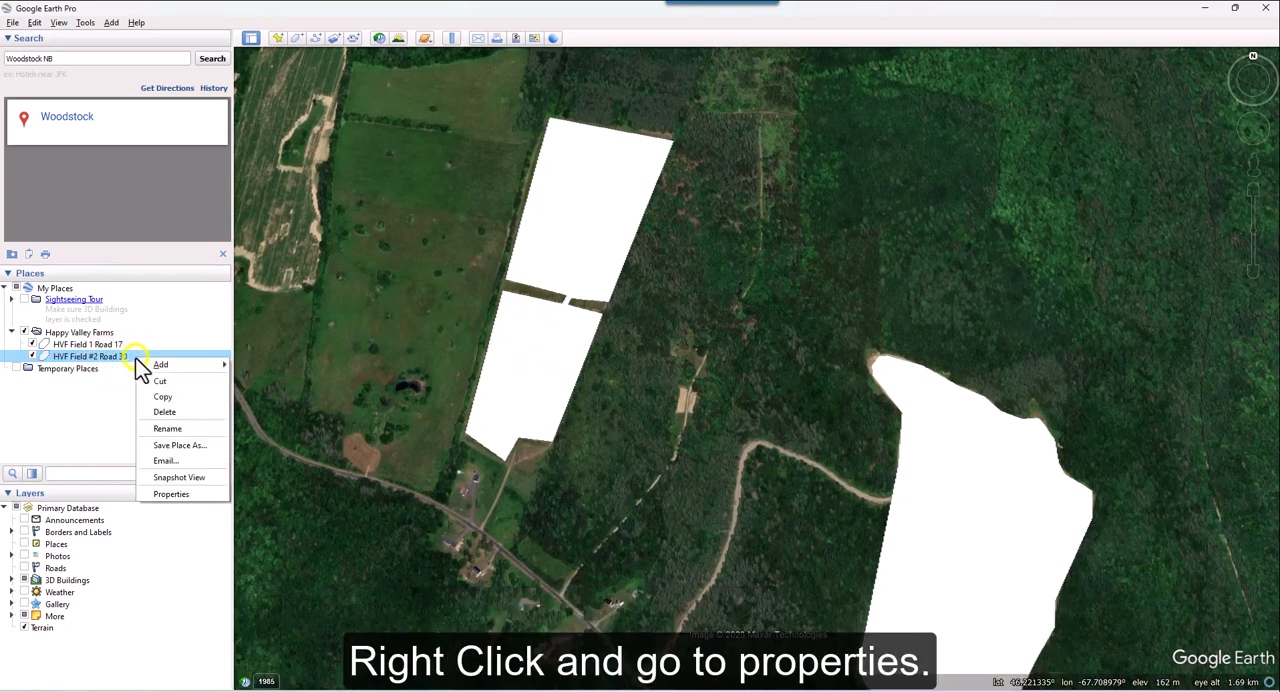
left_click(199, 505)
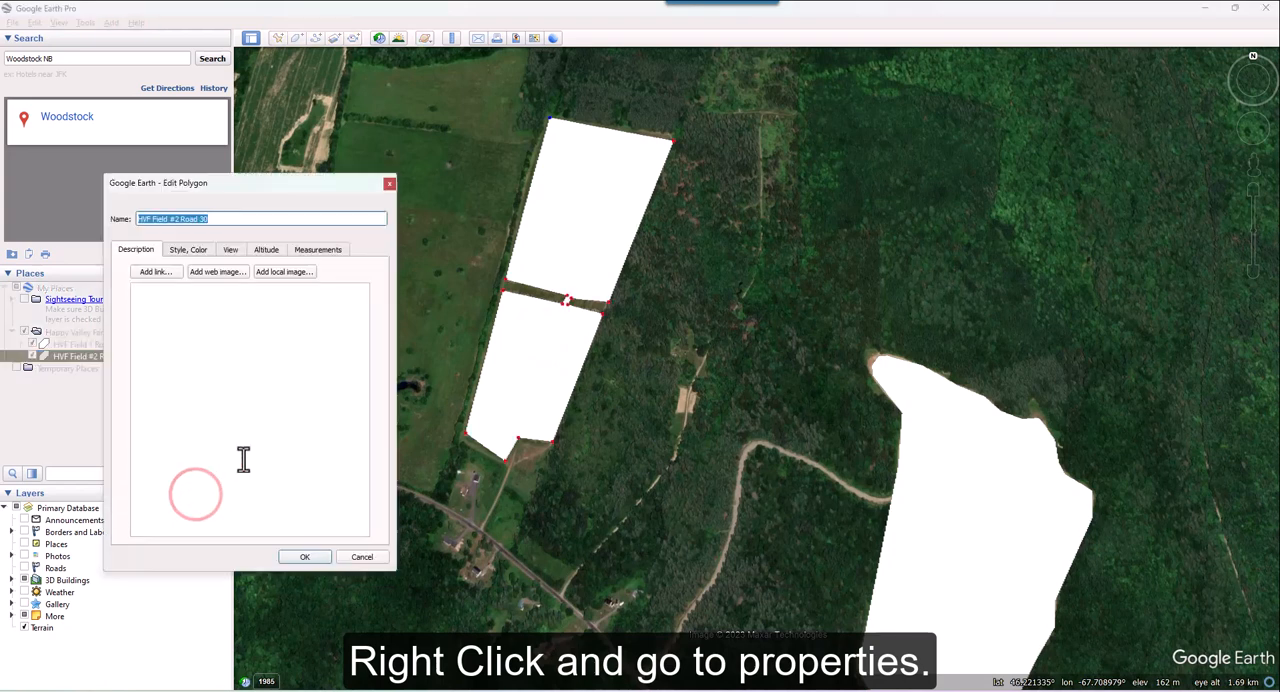
left_click(327, 255)
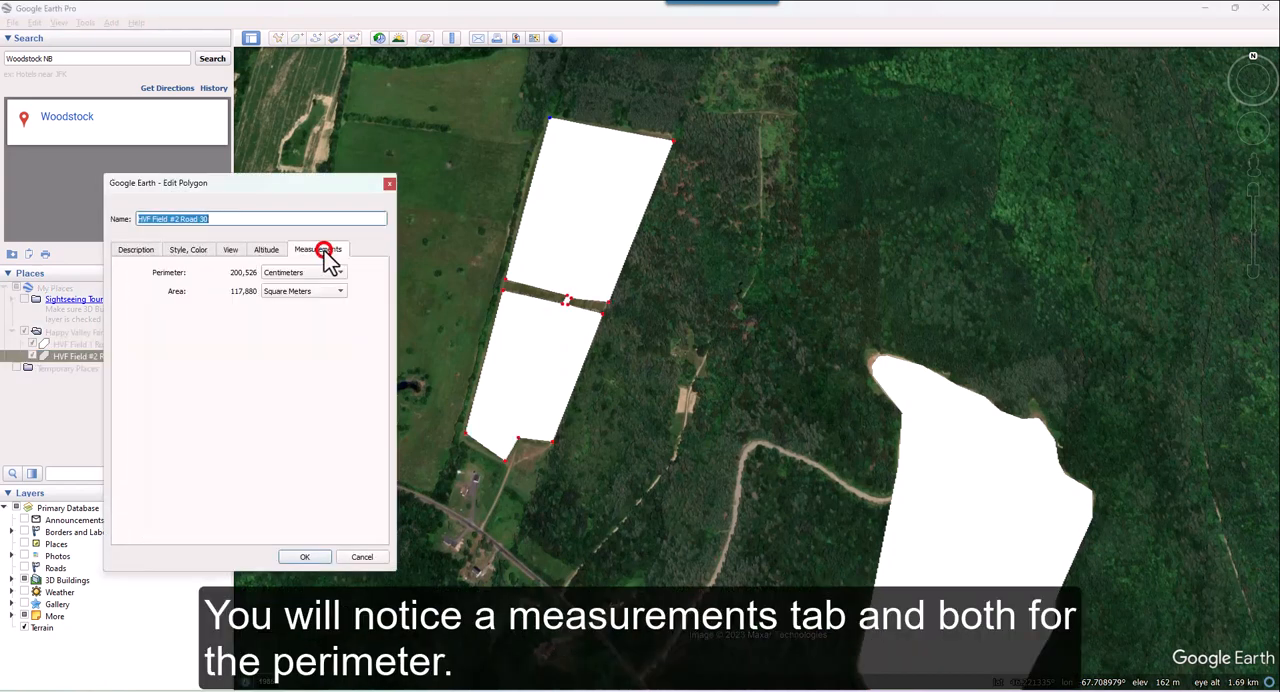
Step: Set the polygon's perimeter unit to Meters and its area unit to Acres, and accept the properties
left_click(343, 275)
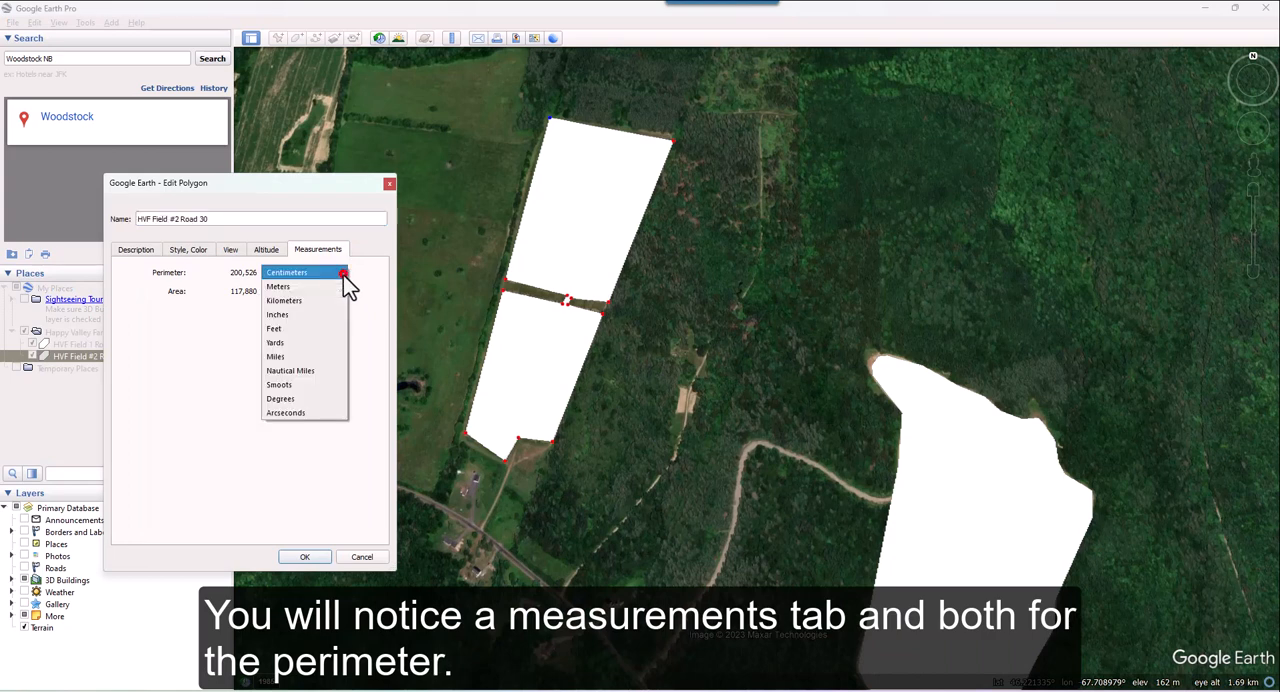
left_click(323, 290)
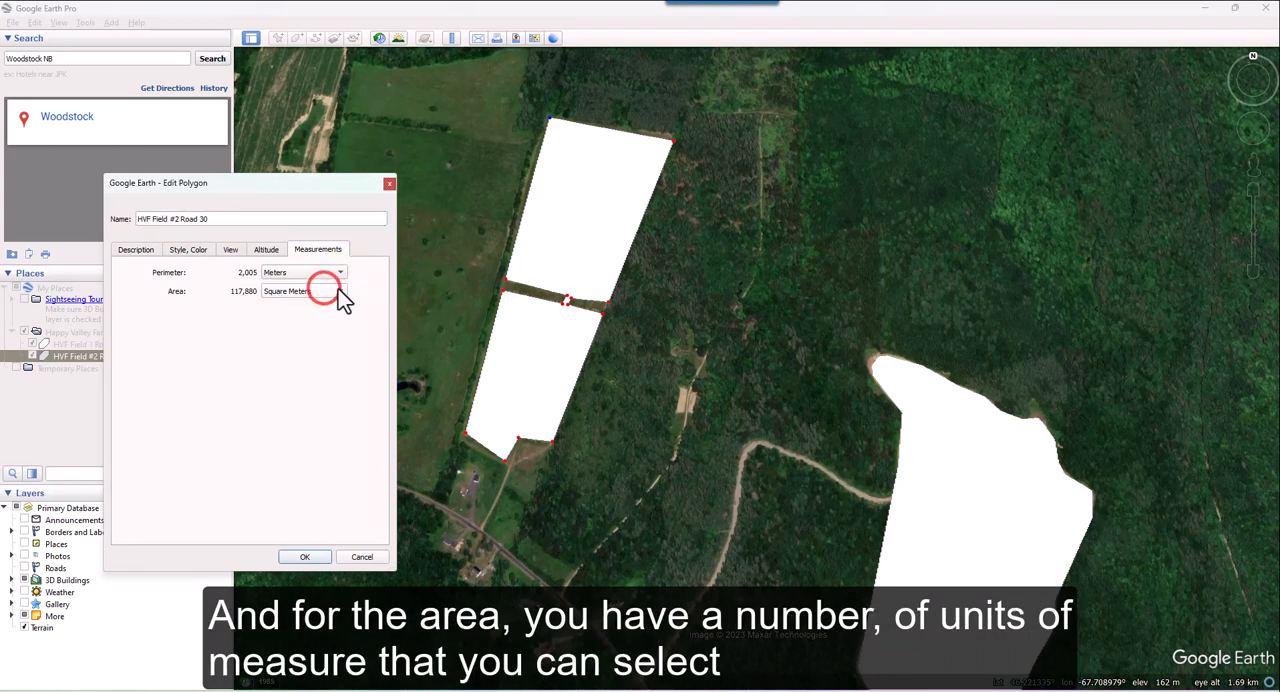
left_click(338, 291)
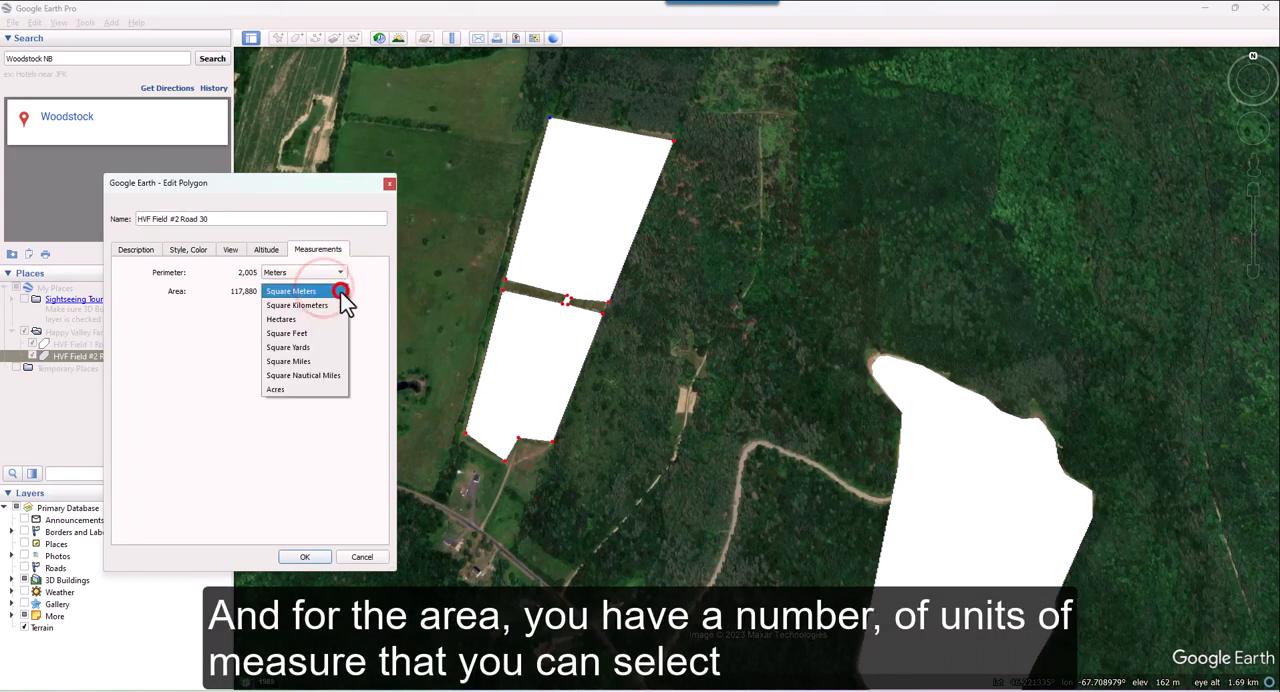
left_click(299, 390)
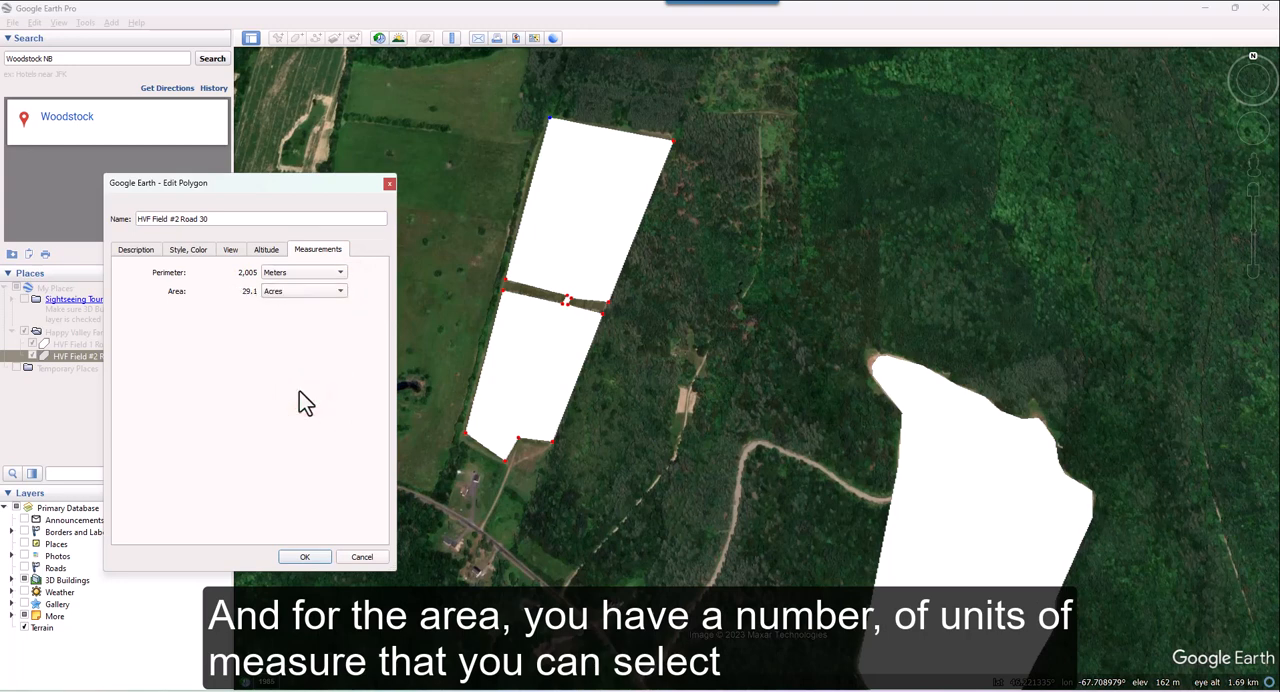
left_click(313, 557)
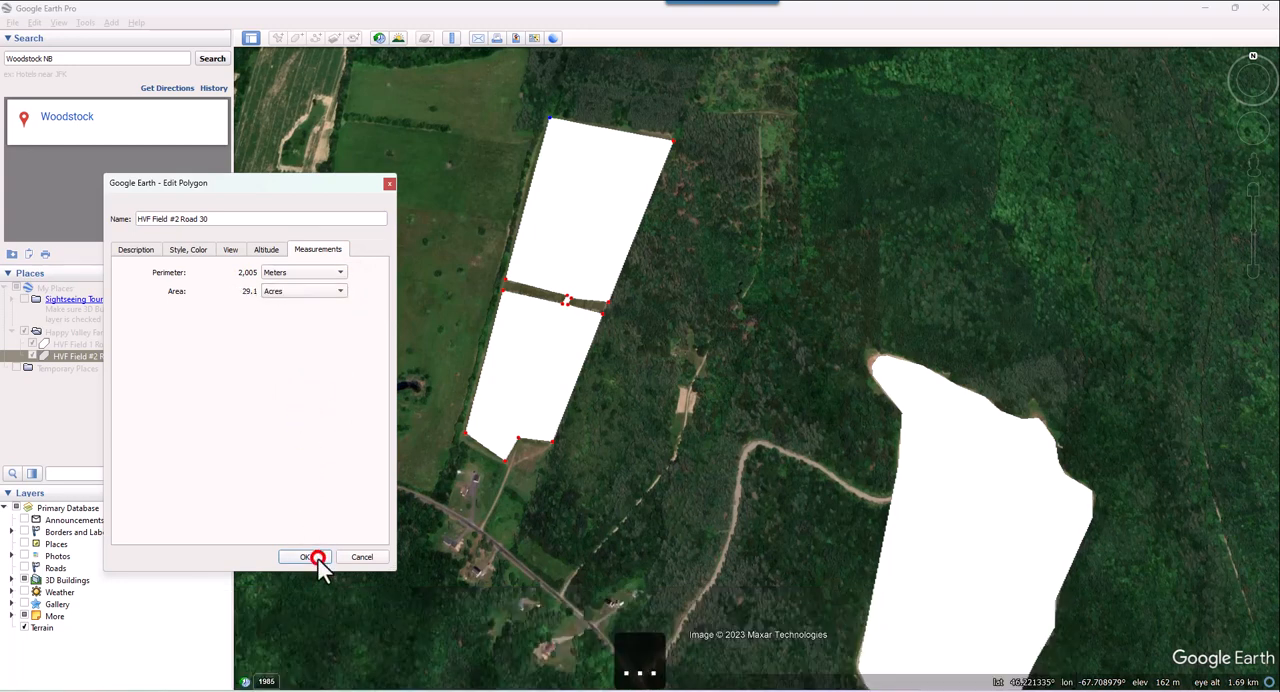